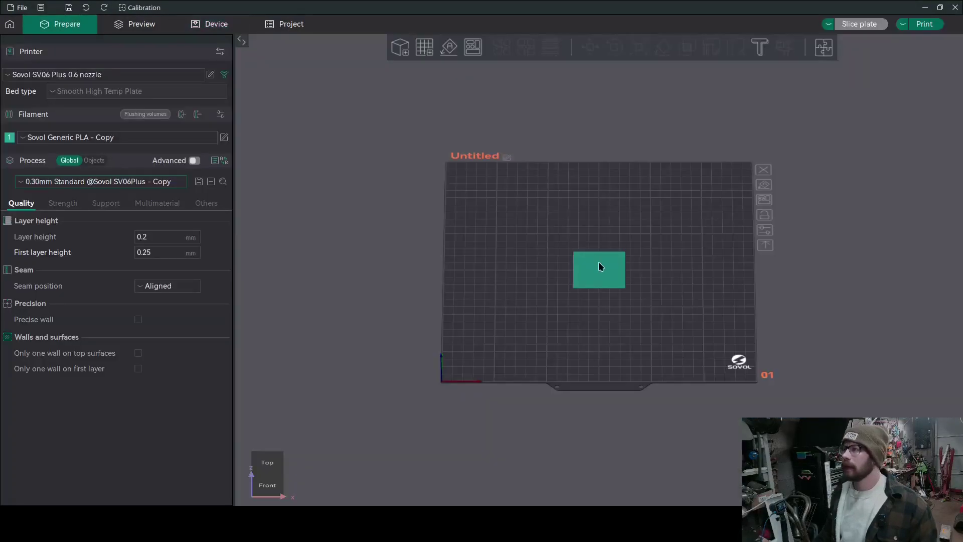
Resize the square to 0.25 mm tall along Z and slice the plate.
left_click_drag(728, 366, 738, 351)
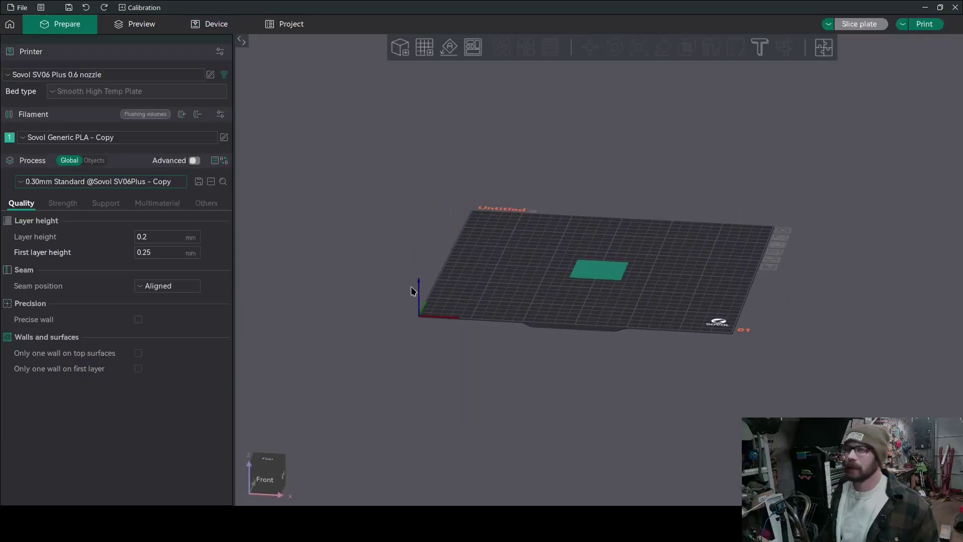
left_click(602, 286)
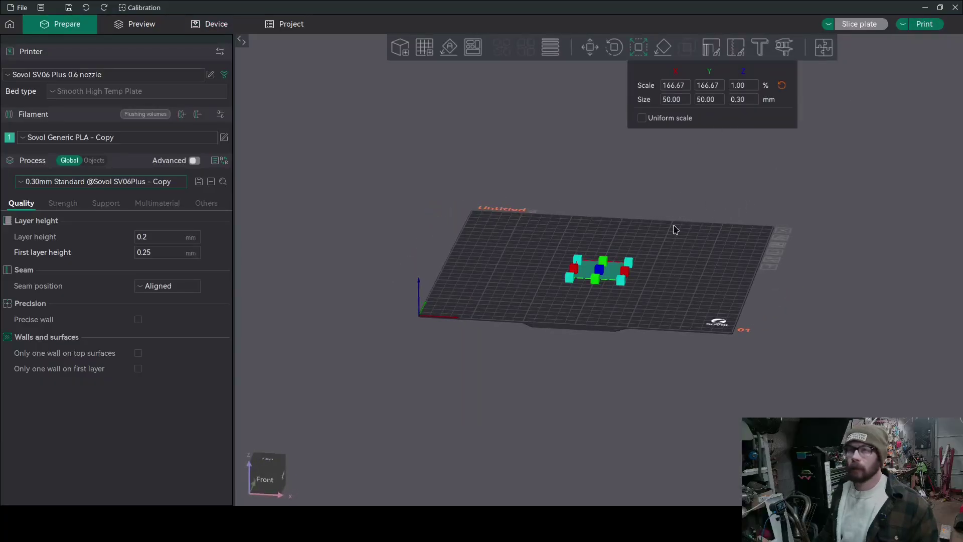
left_click(748, 101)
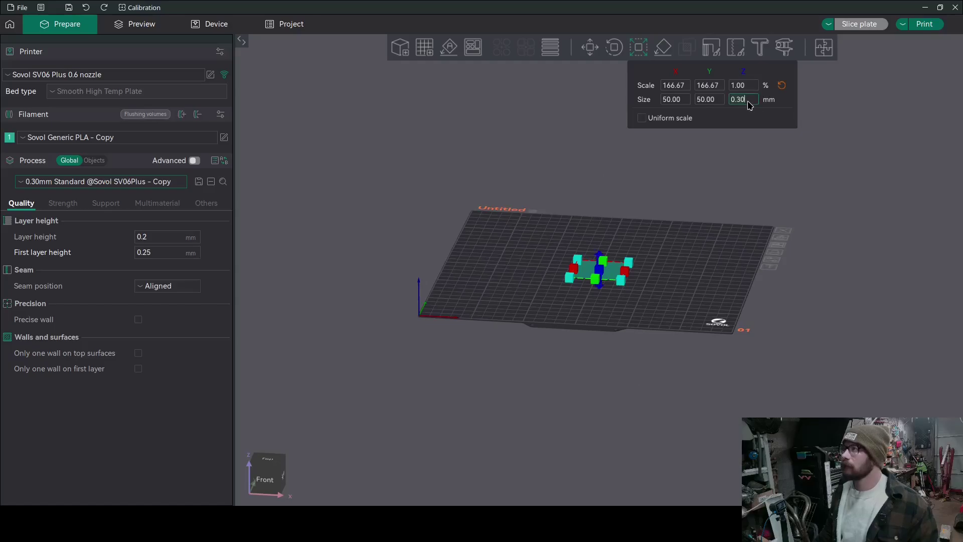
key("BackSpace")
key("BackSpace")
type("25")
key("Return")
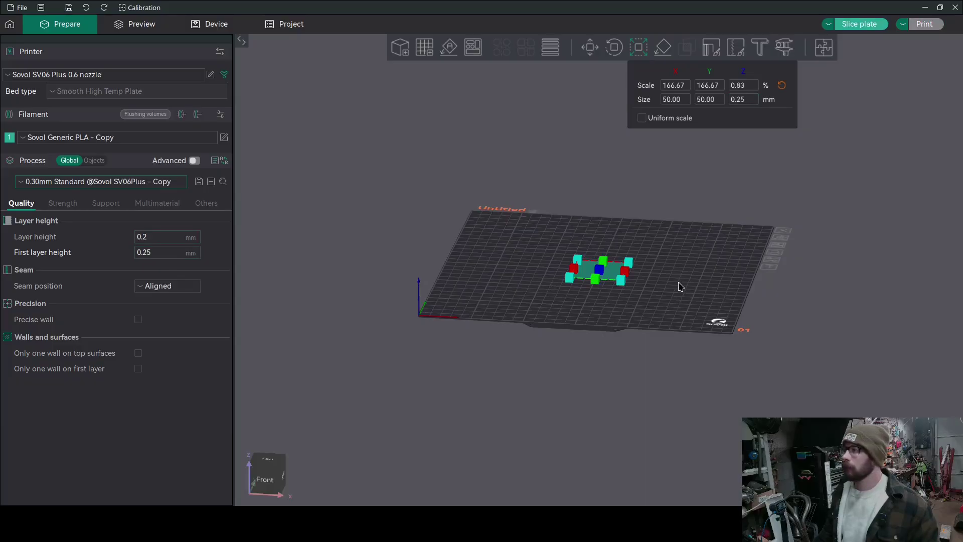
left_click(880, 23)
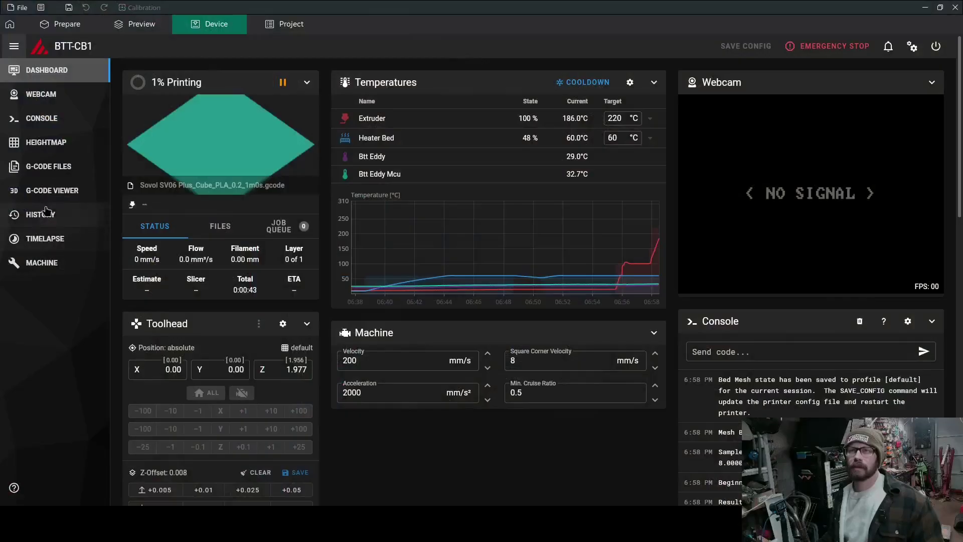
Show the Heightmap page with the saved default 7x7 bed mesh.
left_click(59, 145)
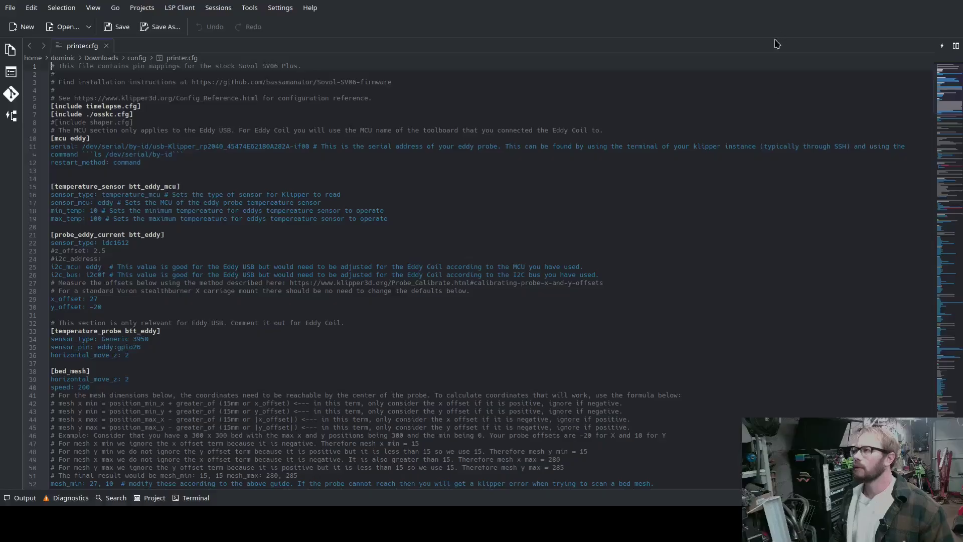
left_click(725, 63)
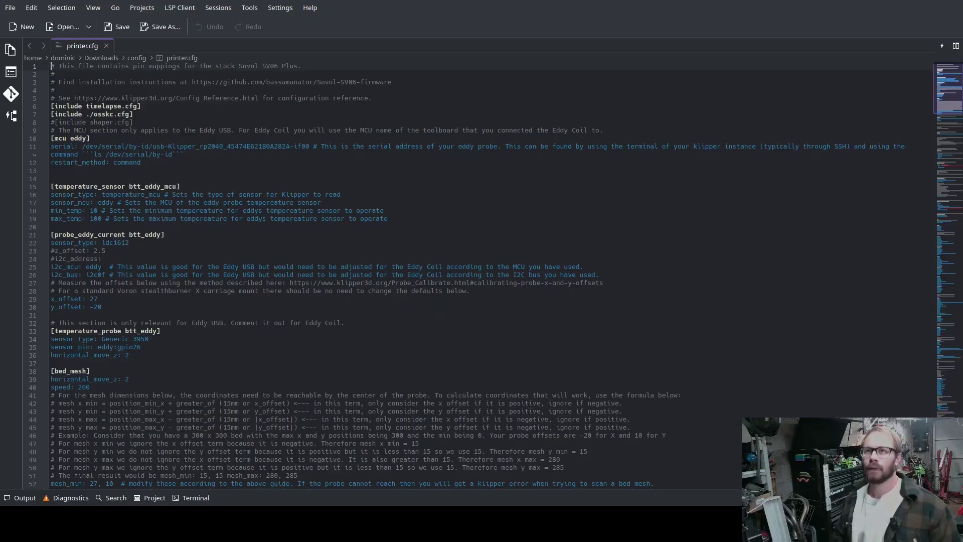
key("Down")
key("Down")
key("Down")
key("Down")
key("Down")
key("Down")
key("Down")
key("Down")
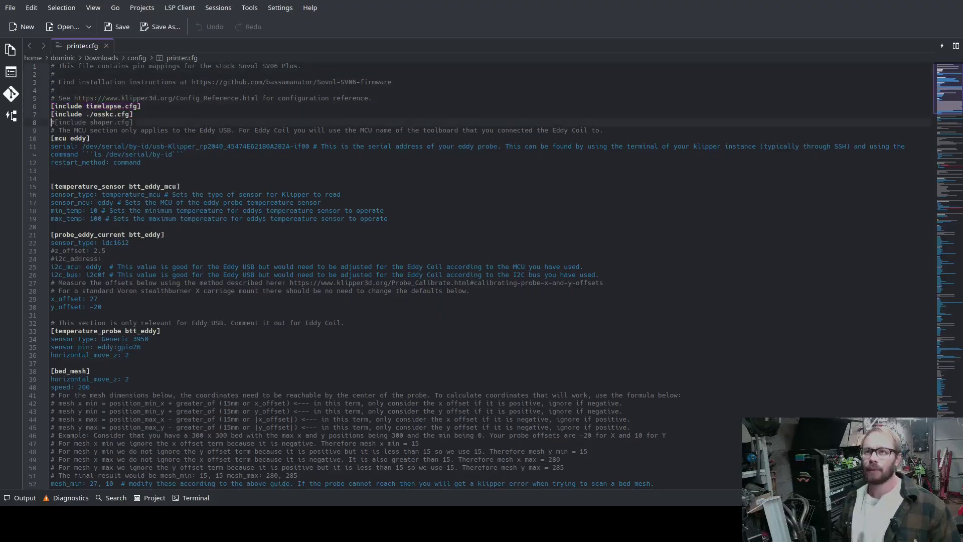
key("Down")
key("Down")
key("Up")
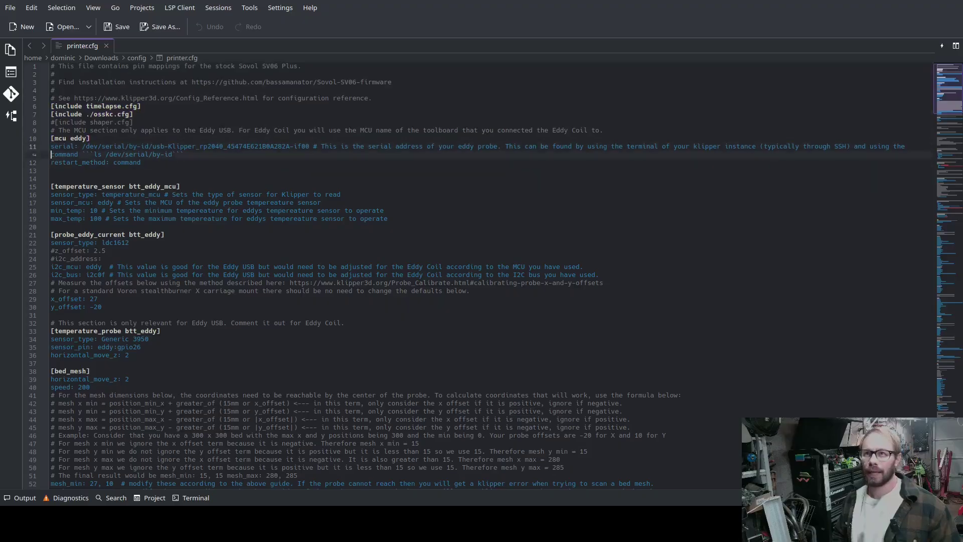
key("Up")
key("Up")
key("Down")
key("Down")
key("Down")
key("Down")
key("Down")
key("Down")
key("Down")
key("Down")
key("Down")
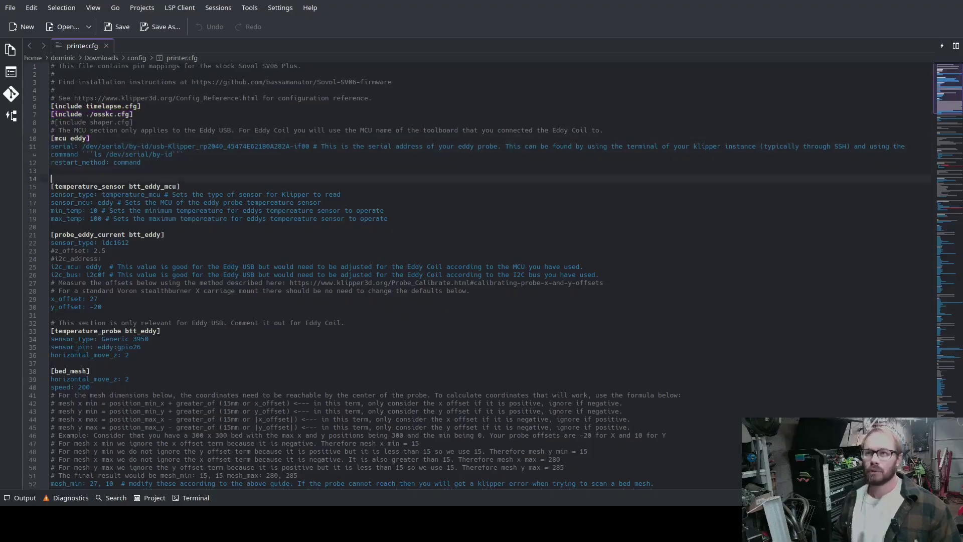
key("Down")
key("Down")
key("Down")
key("Down")
key("Down")
key("Down")
key("Down")
key("Down")
key("Down")
key("Down")
key("Down")
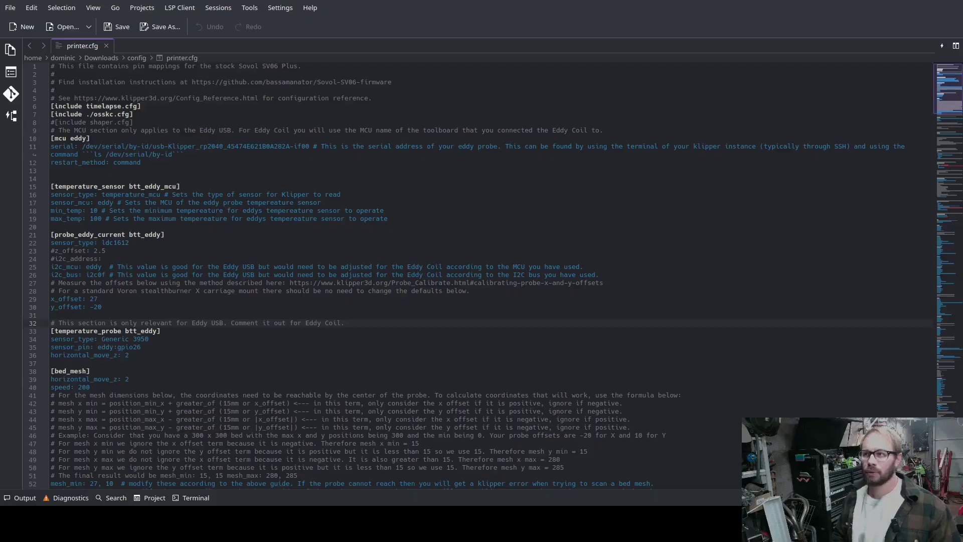
key("Down")
key("Down")
key("Down")
key("Down")
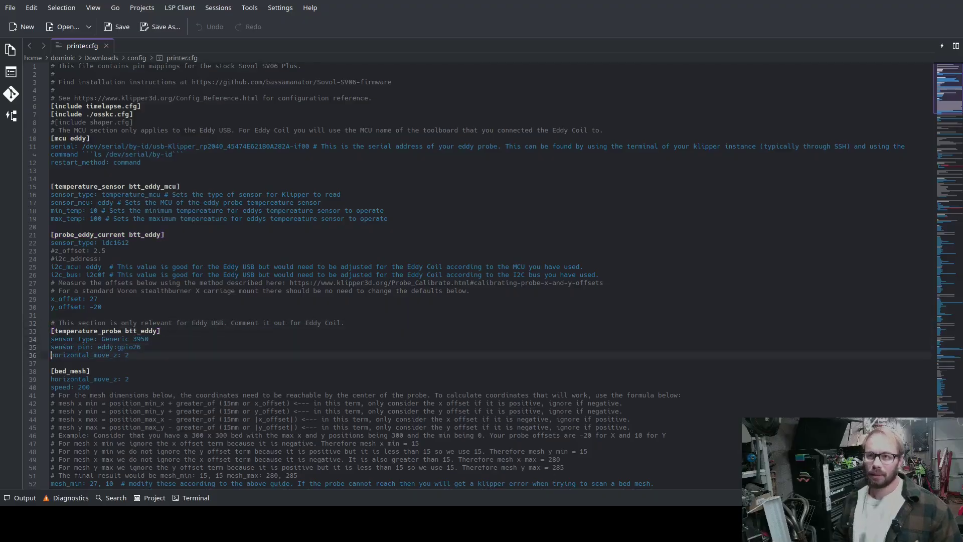
key("Down")
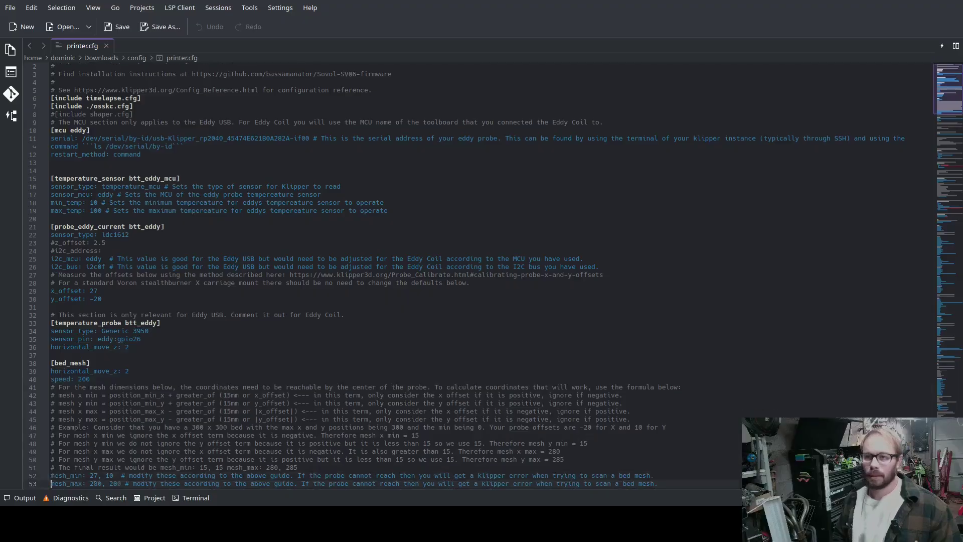
key("Down")
key("Down")
key("Down")
key("Down")
key("Down")
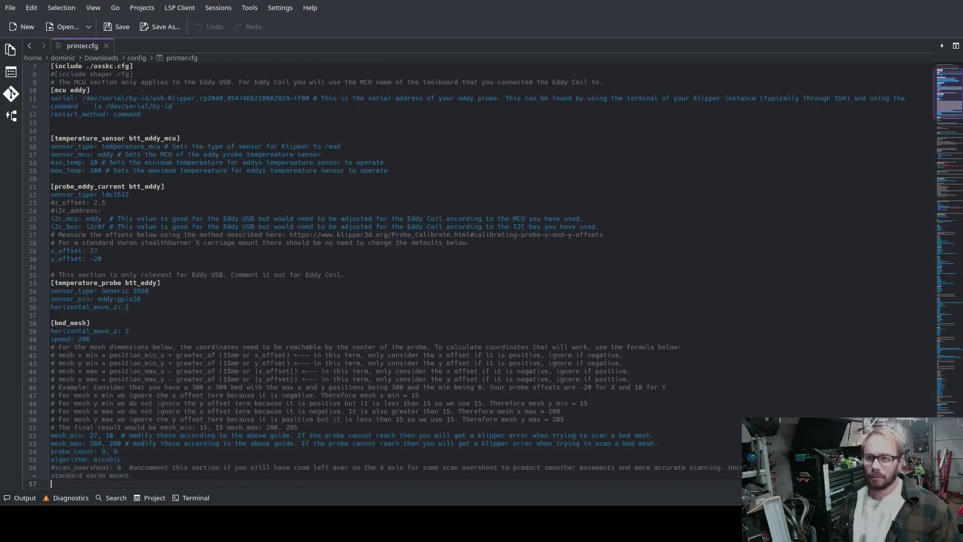
key("Down")
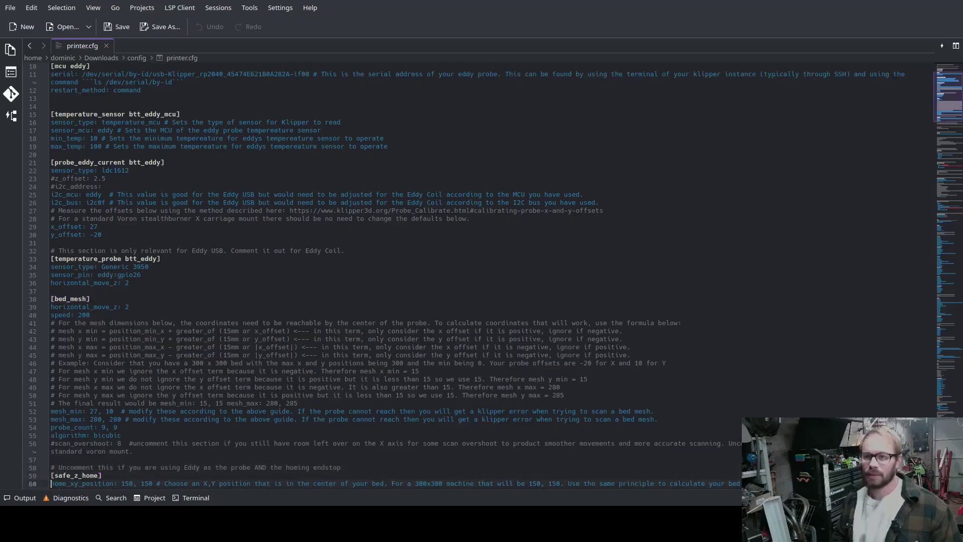
key("Down")
key("Down")
key("Down")
key("Down")
key("Down")
key("Down")
key("Down")
key("Down")
key("Down")
key("Down")
key("Down")
key("Down")
key("Down")
key("Down")
key("Down")
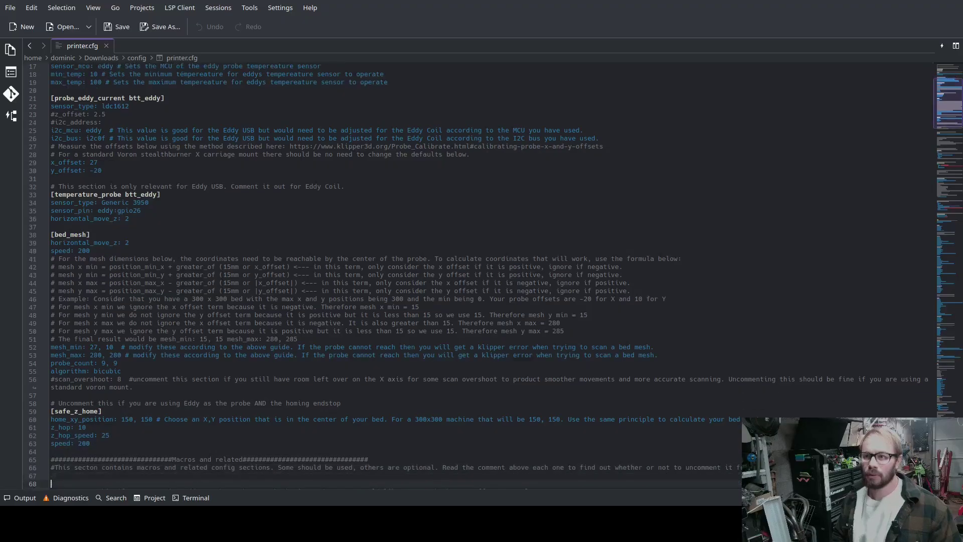
Uncomment the [save_variables] header and variables.cfg filename line, keeping the beta note commented.
key("Up")
key("Up")
key("Up")
key("Up")
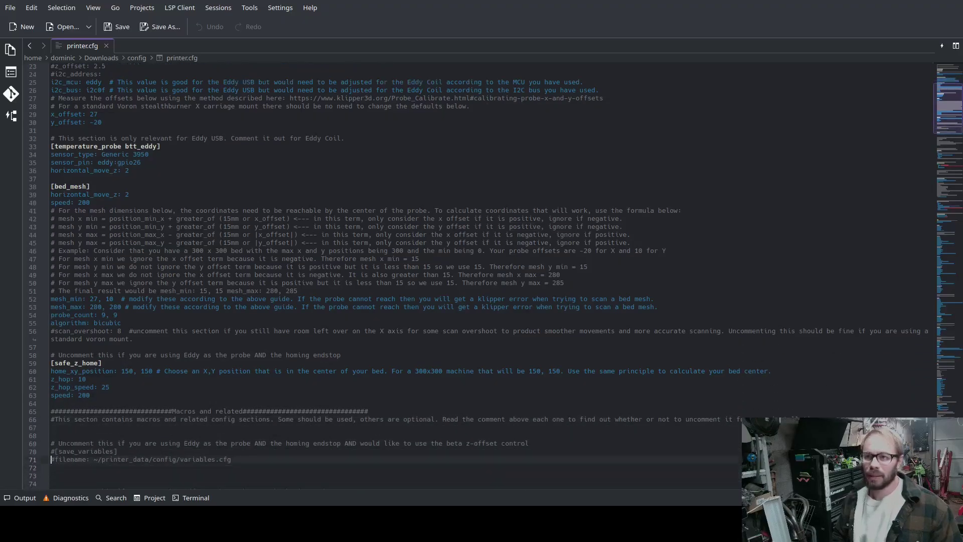
key("Delete")
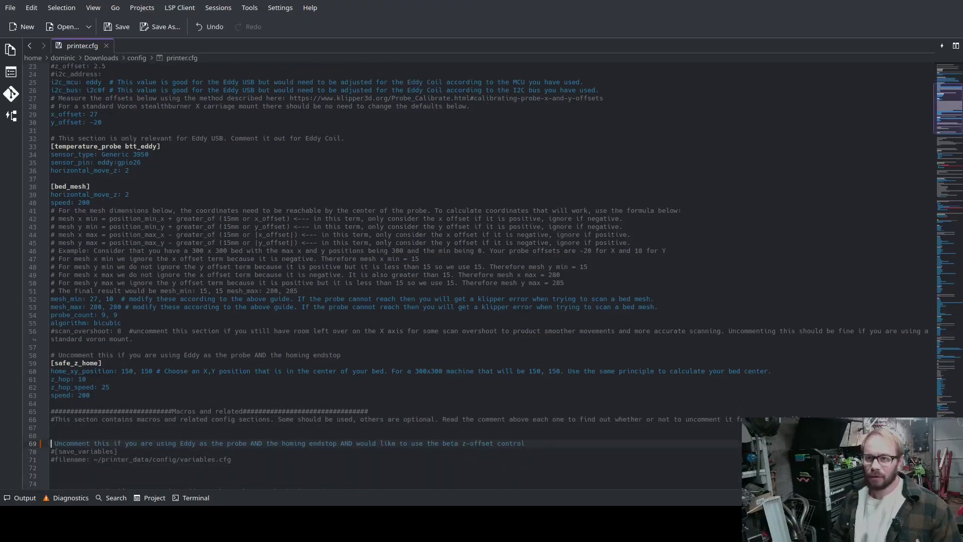
key("Down")
key("Delete")
key("Down")
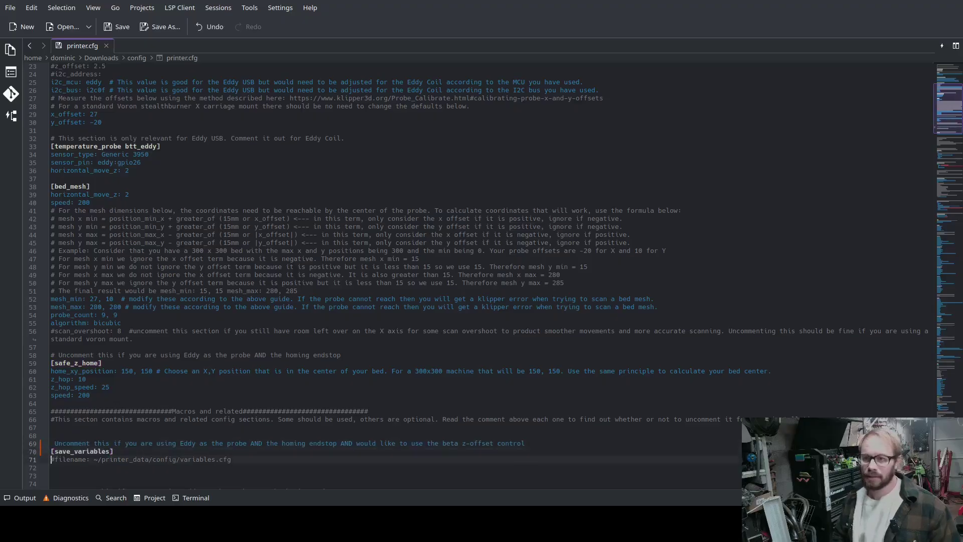
key("Delete")
key("Up")
key("Up")
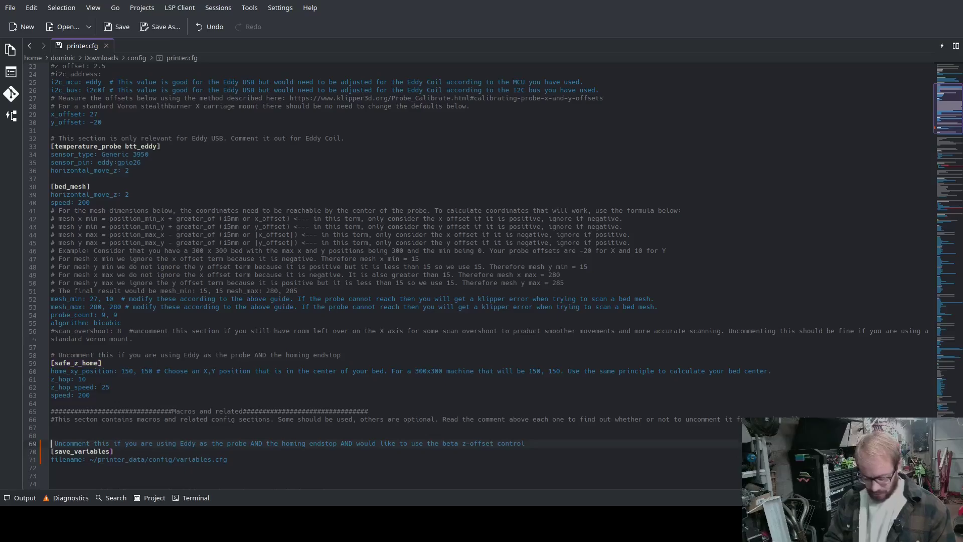
type("#")
key("Down")
key("Down")
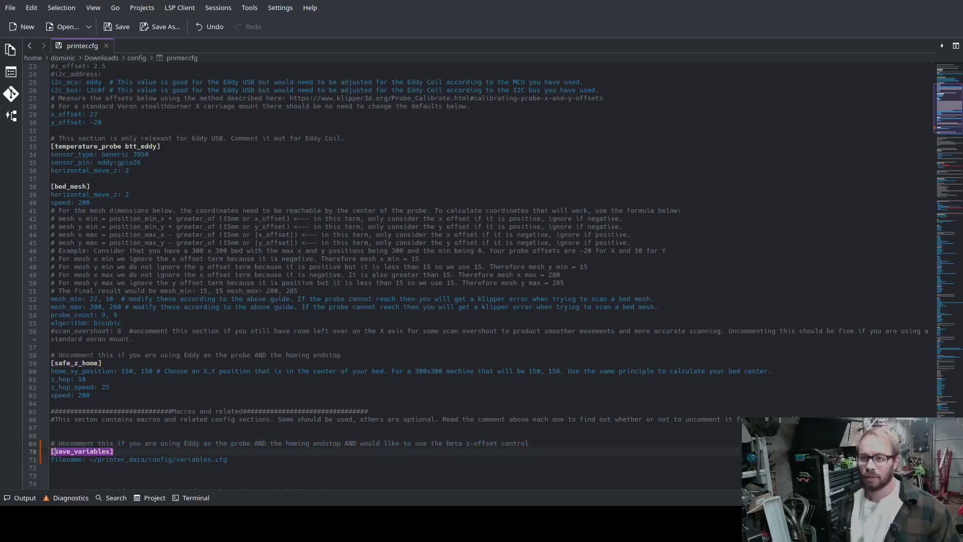
key("Down")
key("Down")
key("Down")
key("Down")
key("Down")
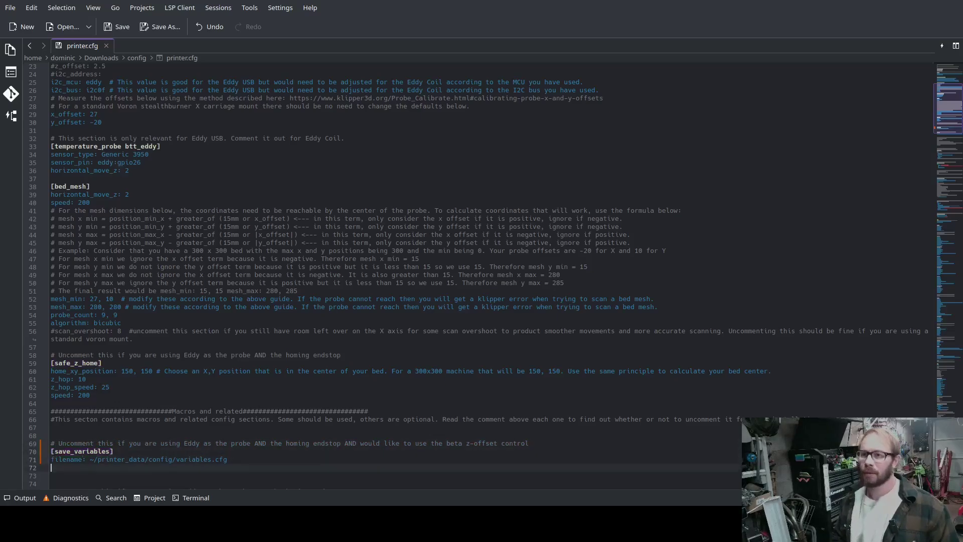
Uncomment the [delayed_gcode RESTORE_PROBE_OFFSET] header, initial_duration and svv lines.
key("Down")
key("Down")
key("Down")
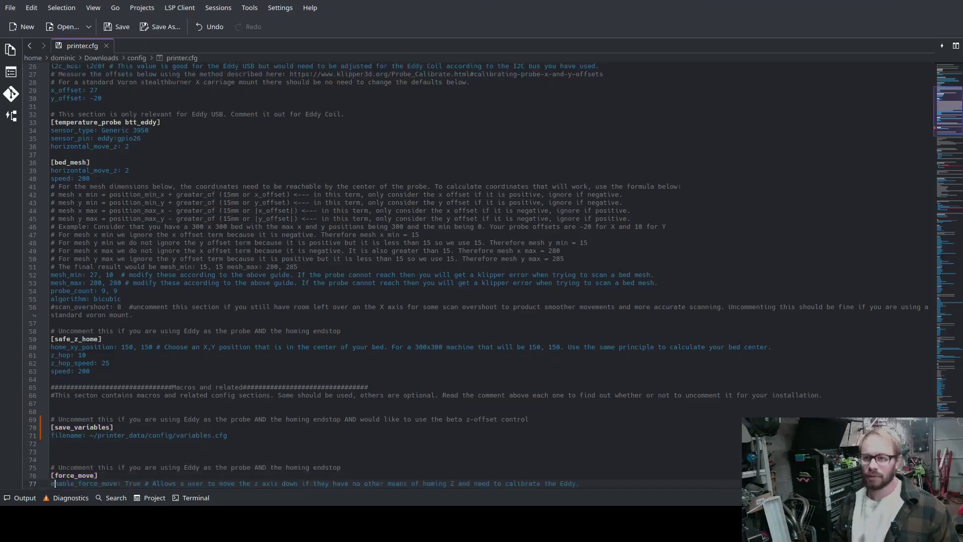
key("Down")
key("Down")
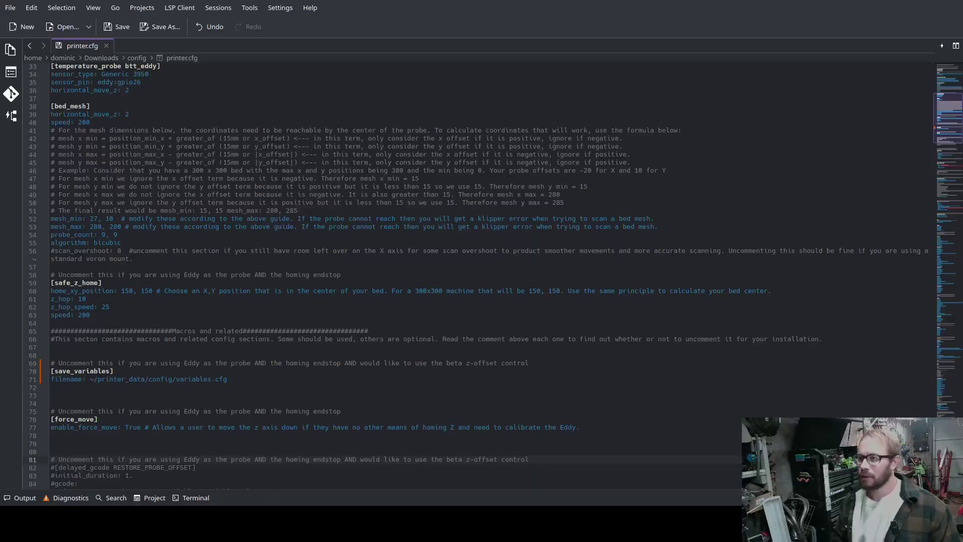
key("Down")
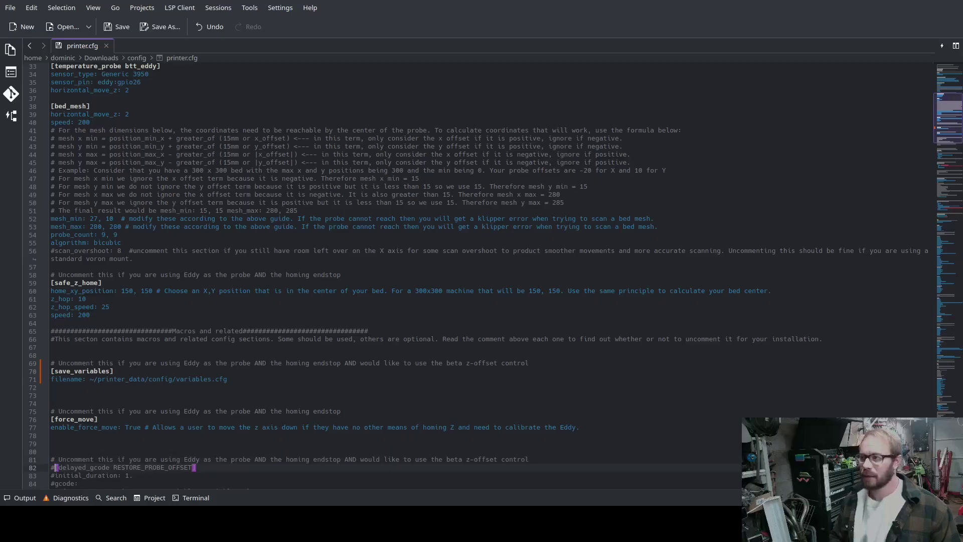
key("BackSpace")
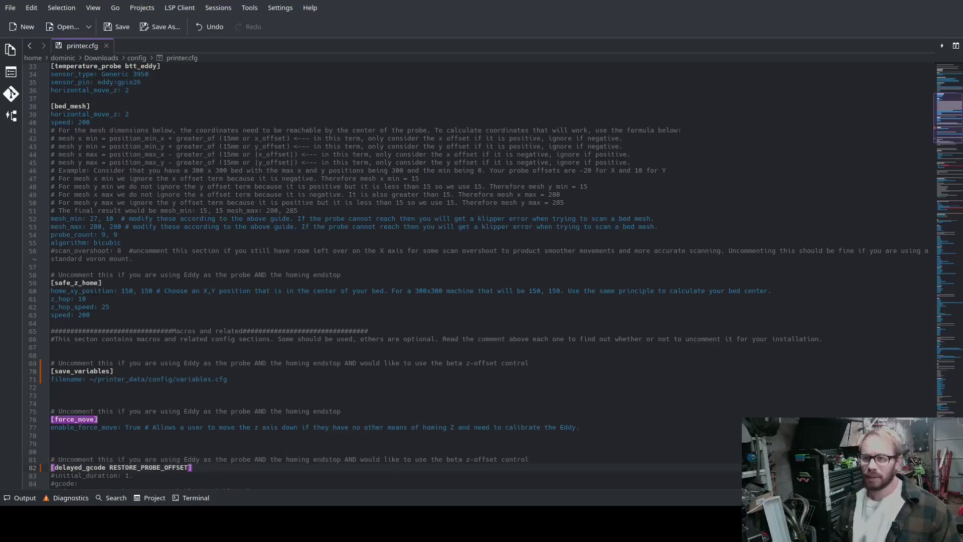
key("Down")
key("Right")
key("BackSpace")
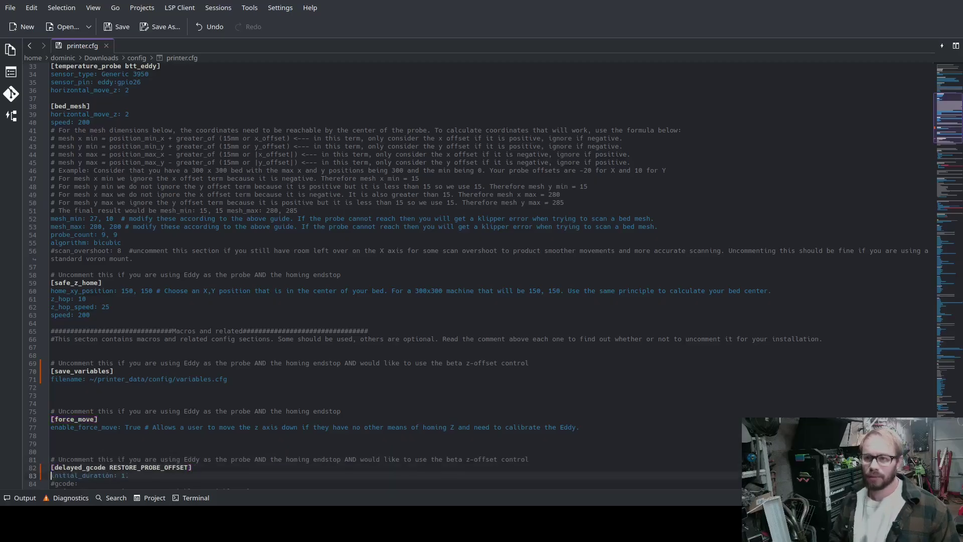
key("Down")
key("Right")
key("Down")
key("Right")
key("BackSpace")
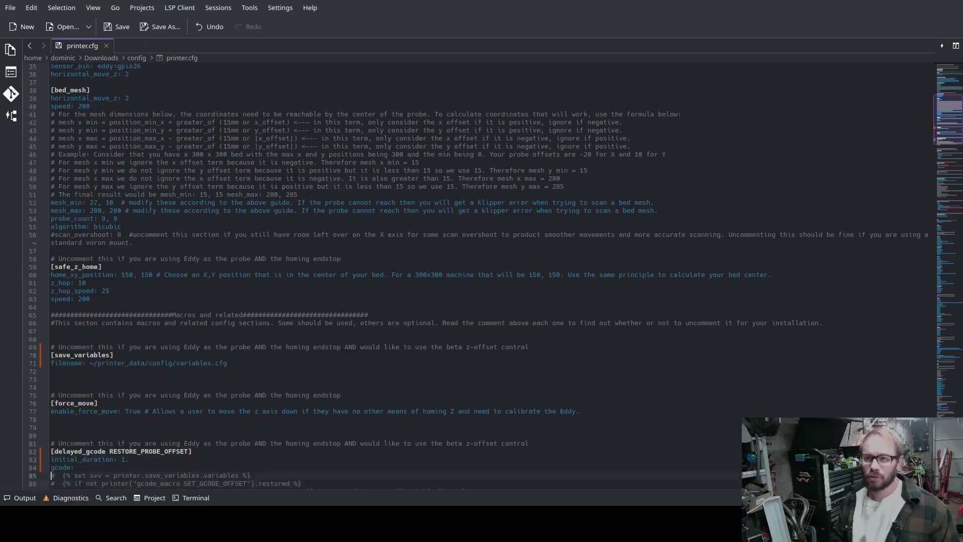
Uncomment the restored-check if, both SET_GCODE_VARIABLE lines and the endif, finishing the block.
key("Right")
key("BackSpace")
key("Down")
key("Down")
key("Down")
key("Down")
key("Down")
key("Down")
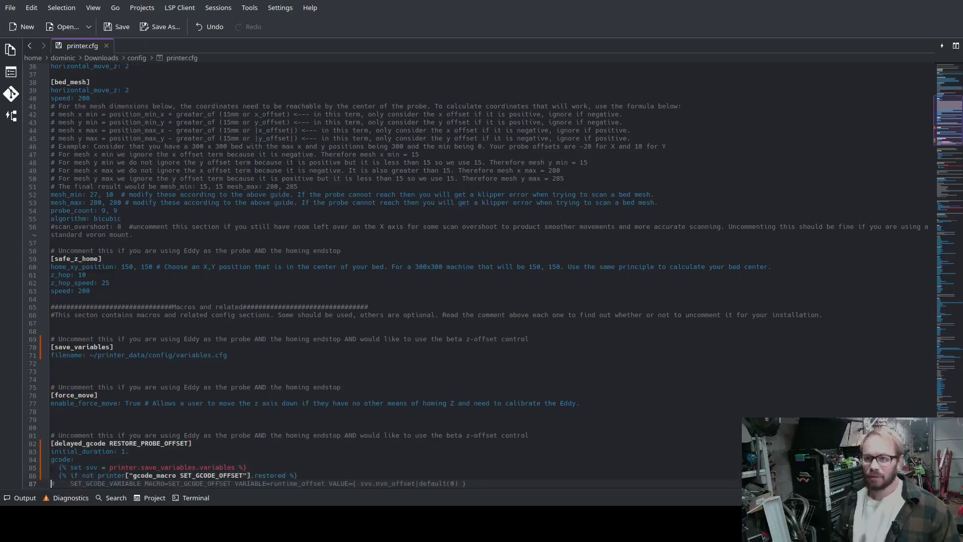
key("Up")
key("Up")
key("Up")
key("Up")
key("Up")
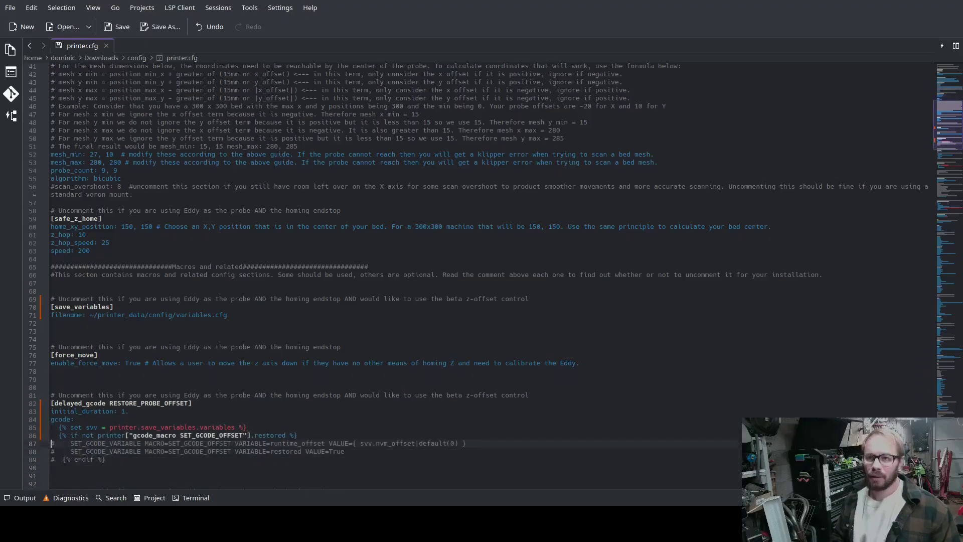
key("BackSpace")
key("Down")
key("Right")
key("BackSpace")
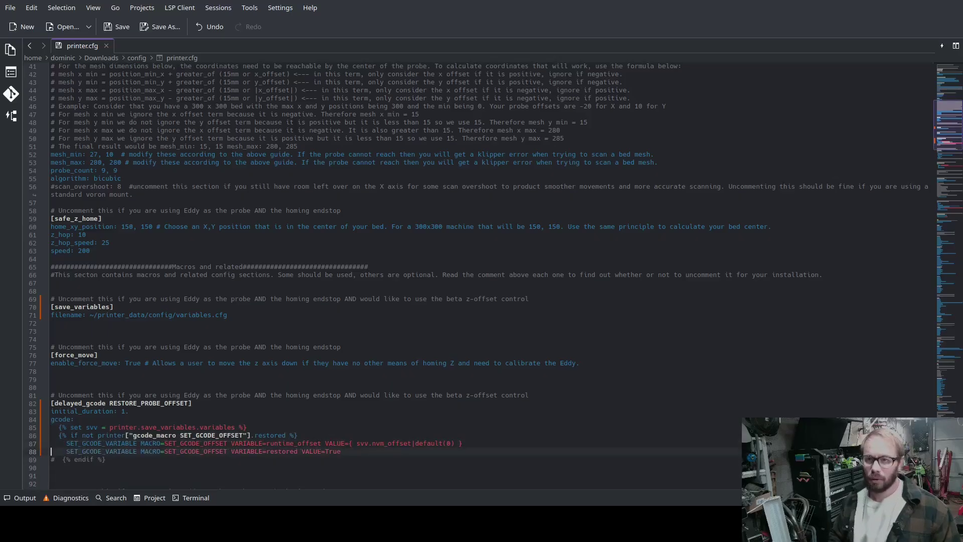
key("BackSpace")
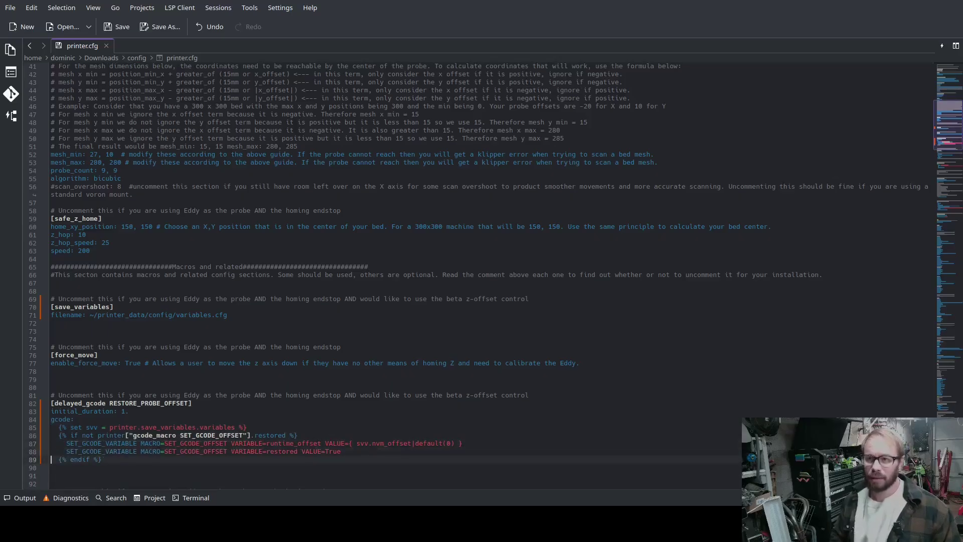
key("Up")
key("Up")
key("Up")
key("Up")
key("Up")
key("Up")
key("Up")
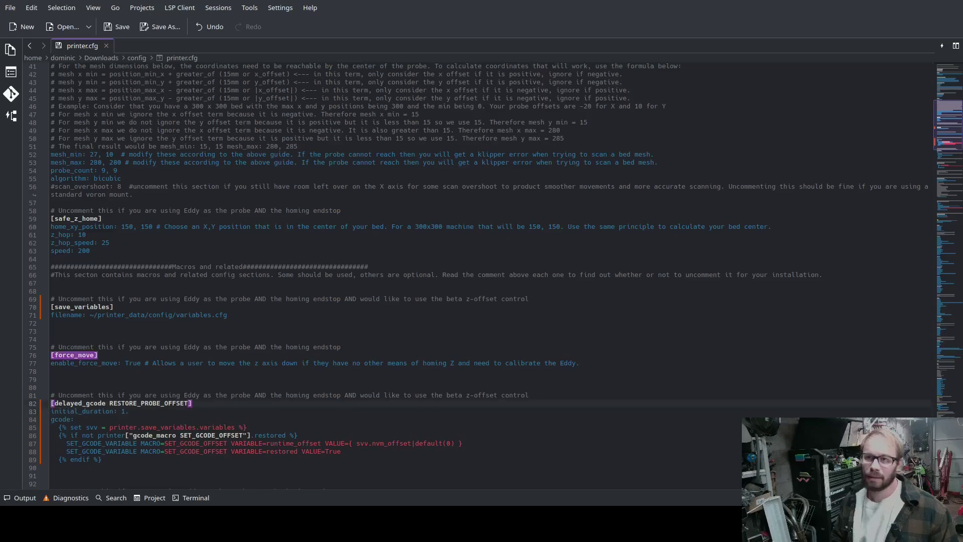
key("Down")
key("Down")
key("Down")
key("Down")
key("Down")
key("Down")
key("Down")
key("Down")
key("Down")
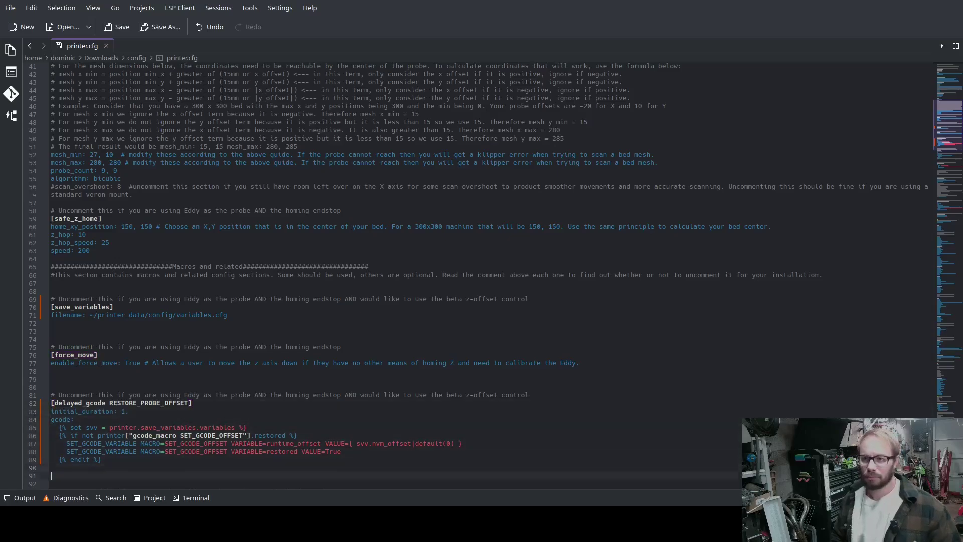
Move down through the G28 and SET_Z_FROM_PROBE macros to Z_OFFSET_APPLY_PROBE.
key("Down")
key("Down")
key("Down")
key("Down")
key("Down")
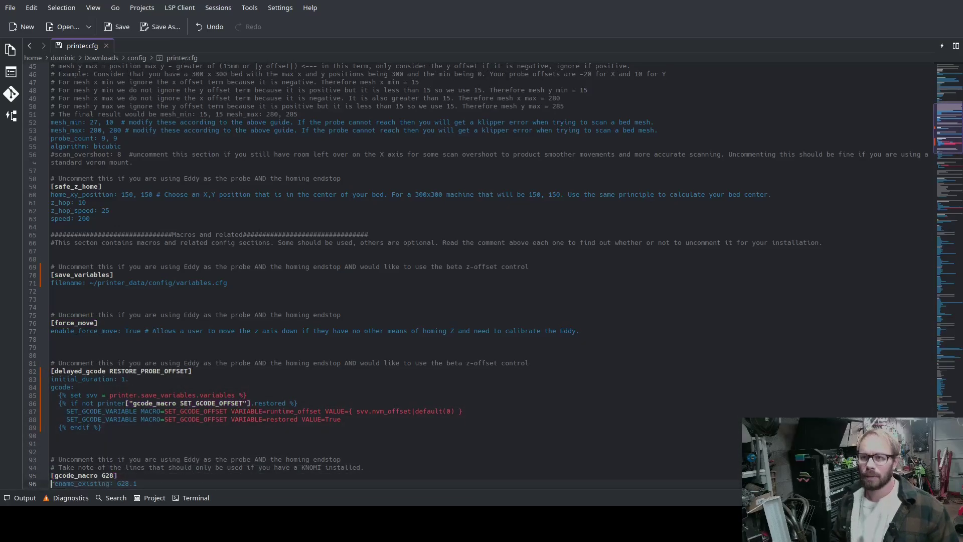
key("Down")
key("Up")
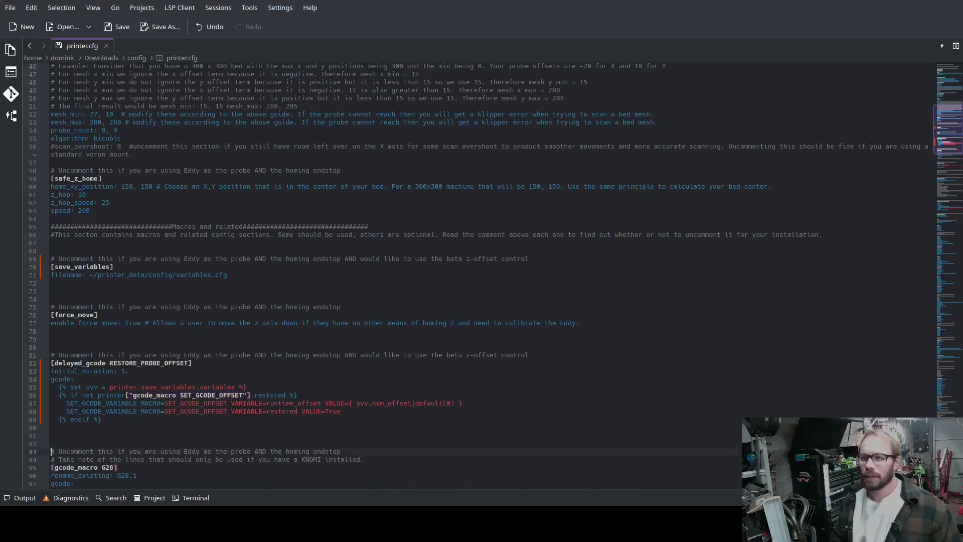
key("Down")
key("Down")
key("Down")
key("Down")
key("Down")
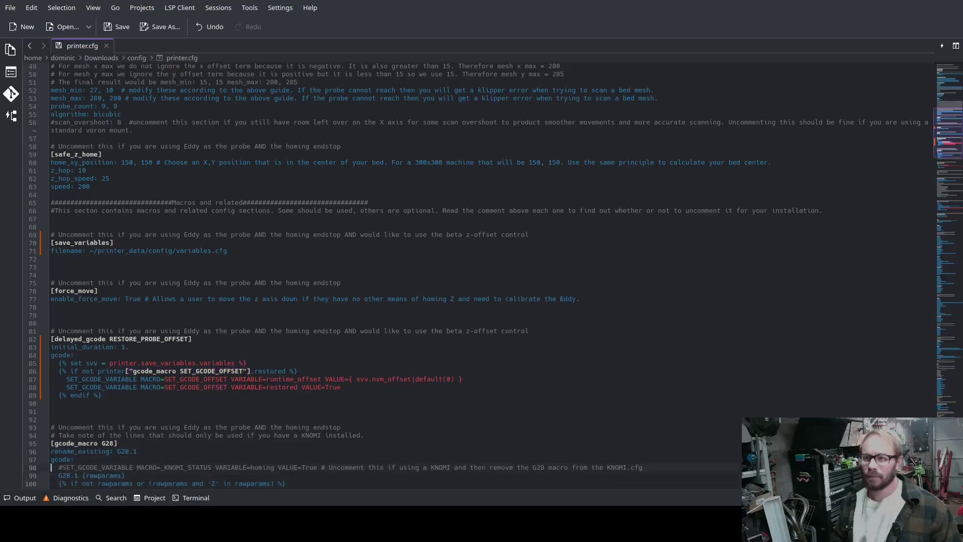
key("Down")
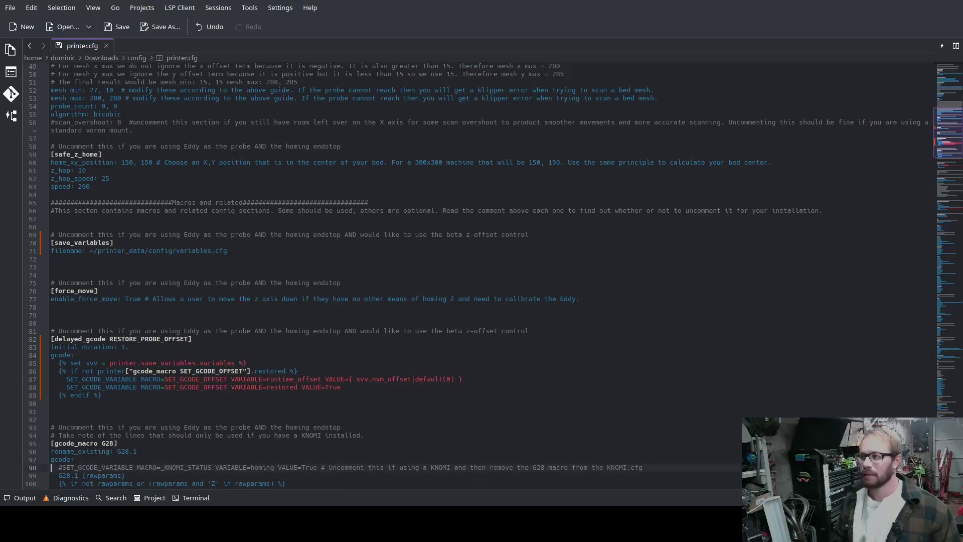
key("Down")
key("Down")
key("Down")
key("Down")
key("Down")
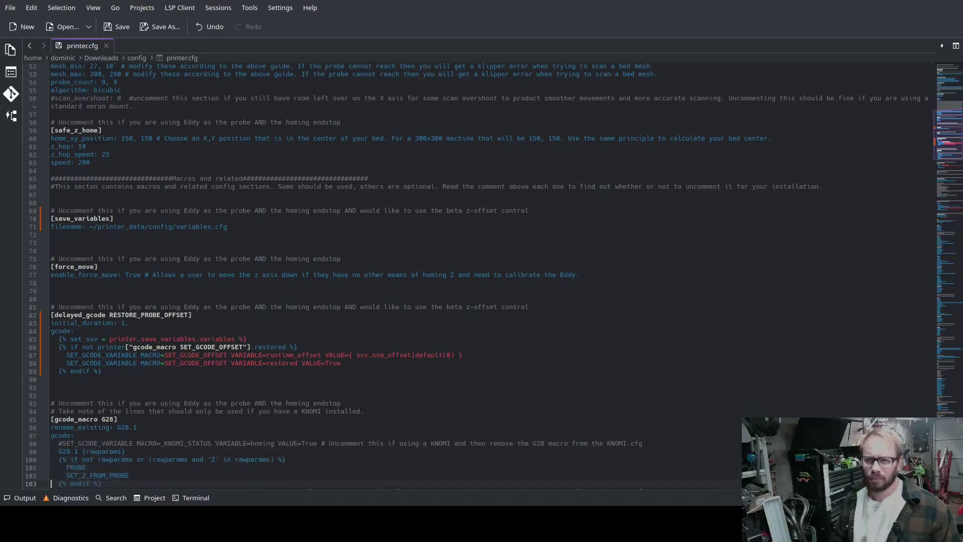
key("Down")
key("Down")
key("Down")
key("Down")
key("Down")
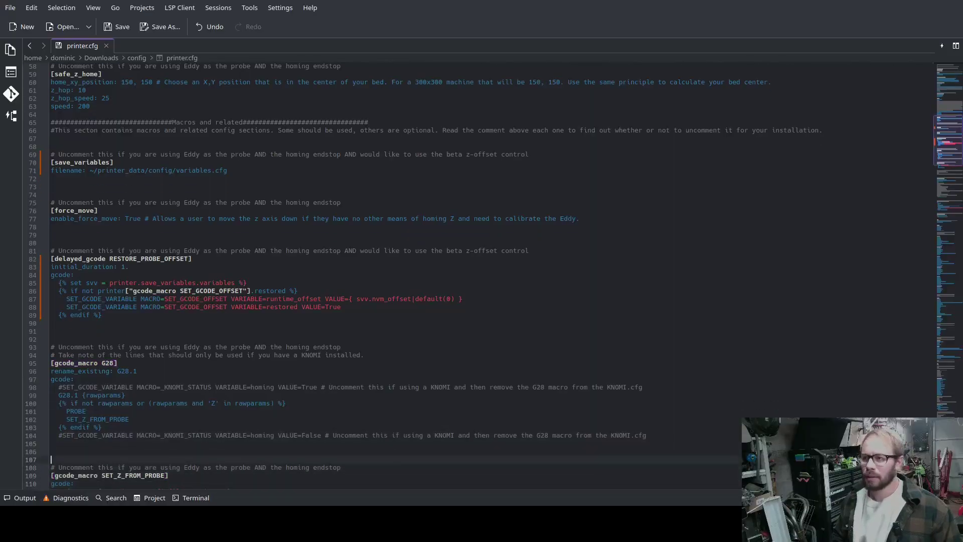
key("Down")
key("Down")
key("Down")
key("Down")
key("Down")
key("Down")
key("Down")
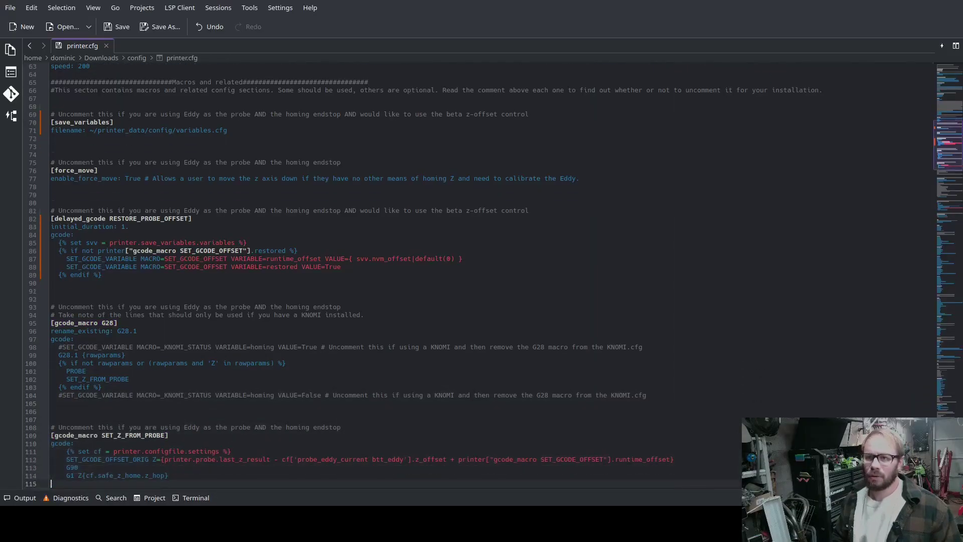
key("Down")
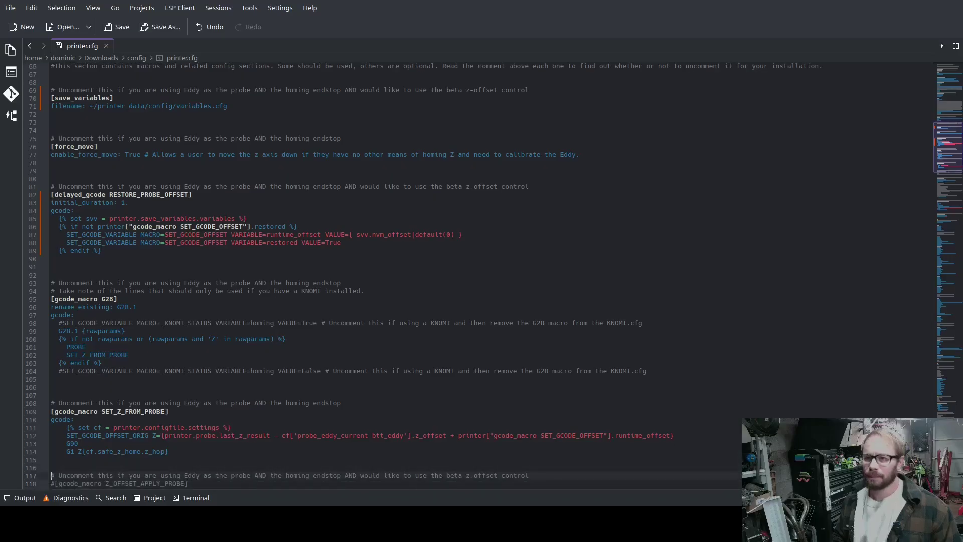
Uncomment the Z_OFFSET_APPLY_PROBE header, its rename_existing line and the SAVE_VARIABLE line.
key("Right")
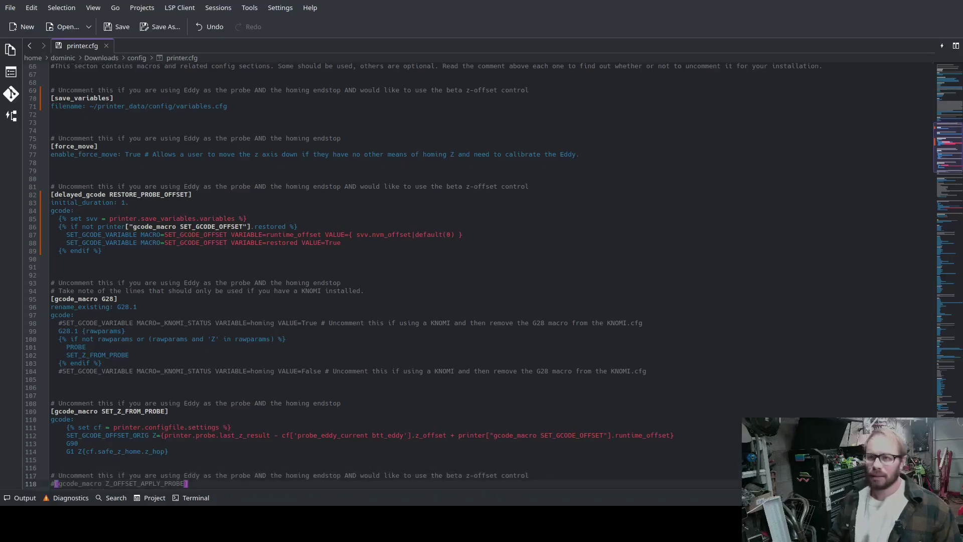
key("BackSpace")
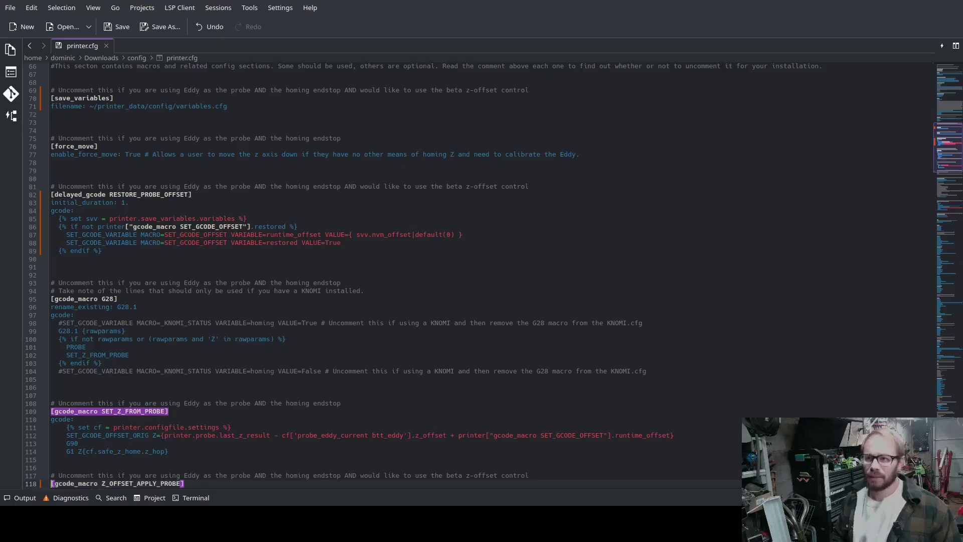
key("Down")
key("BackSpace")
key("Down")
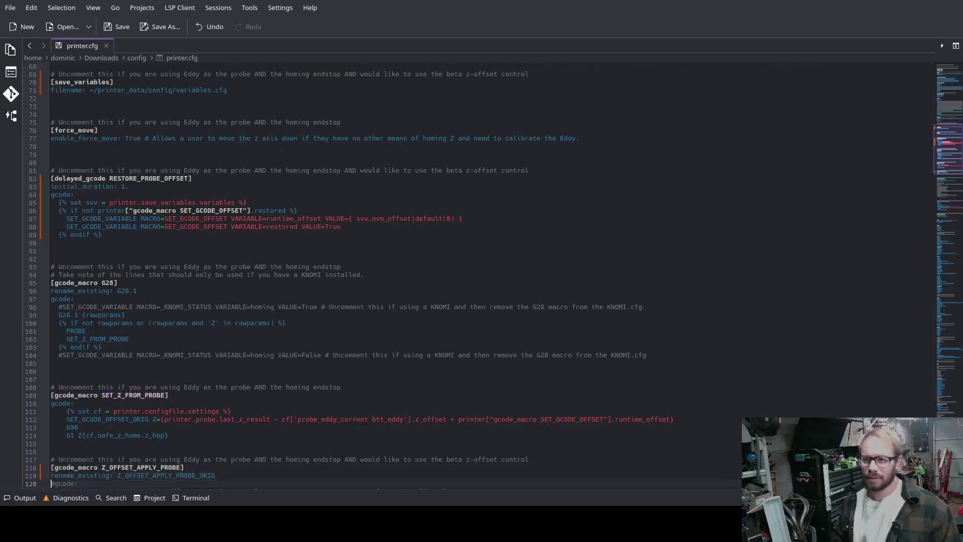
key("Down")
key("BackSpace")
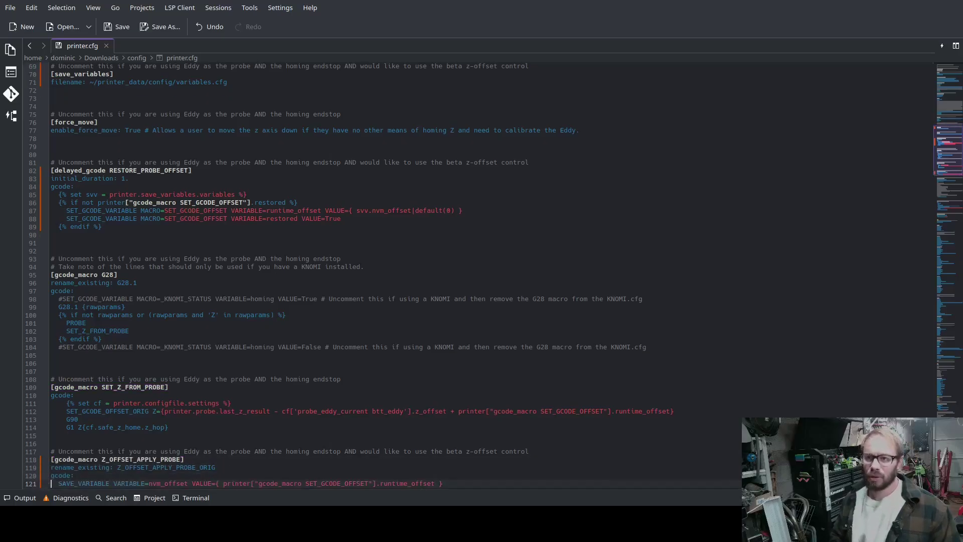
key("Down")
key("Down")
key("Down")
key("Down")
key("Down")
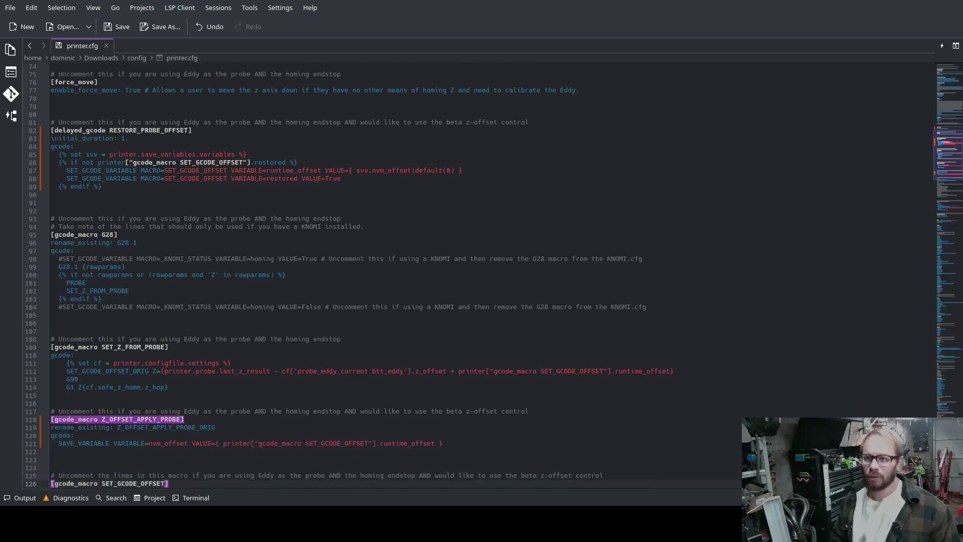
Uncomment lines 131–134 of SET_GCODE_OFFSET, starting with the if params.Z_ADJUST line.
key("Down")
key("Down")
key("Down")
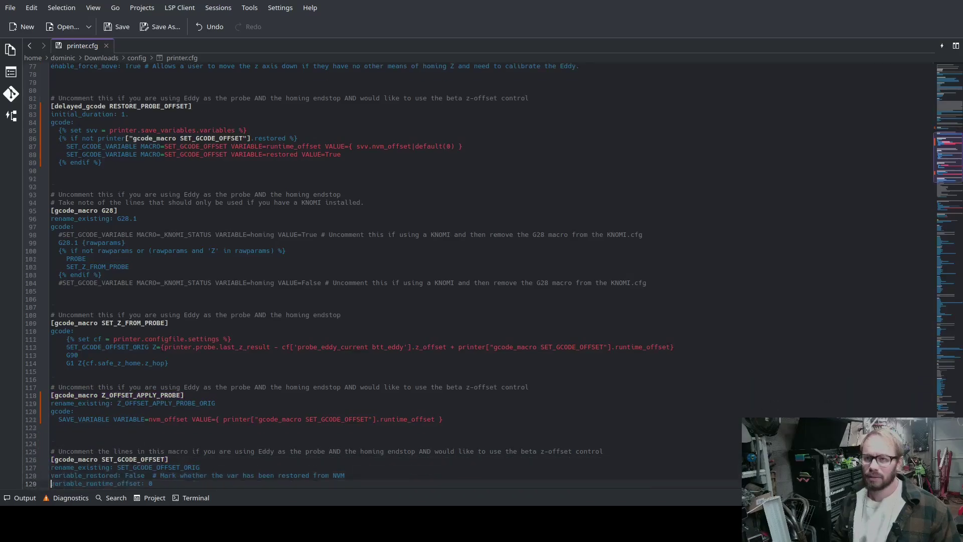
key("Down")
key("Down")
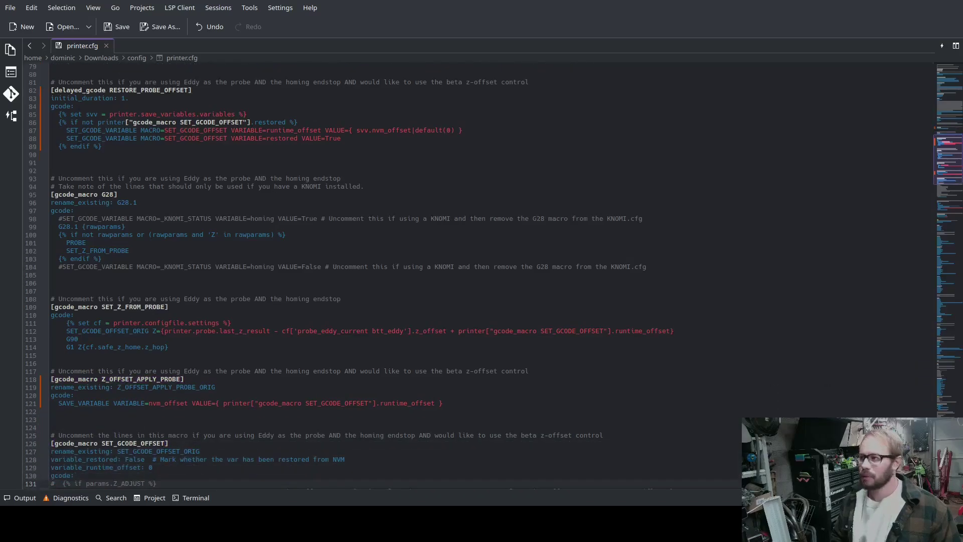
key("Up")
key("Up")
key("Up")
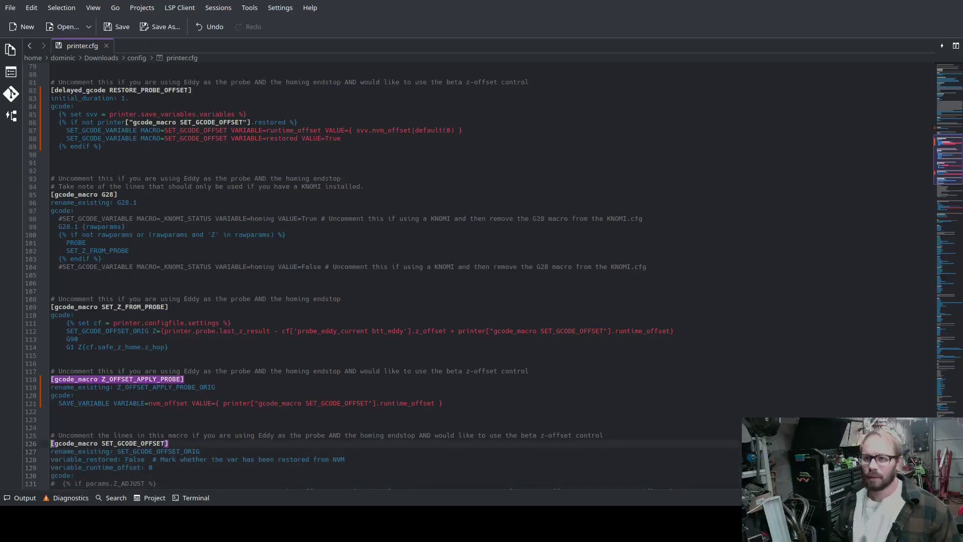
key("Down")
key("Down")
key("Down")
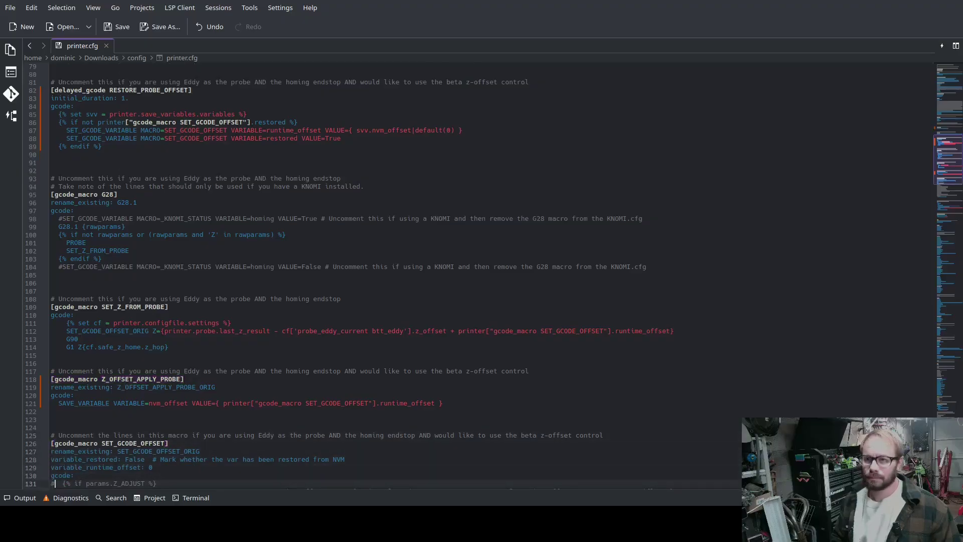
key("Delete")
key("Down")
key("Delete")
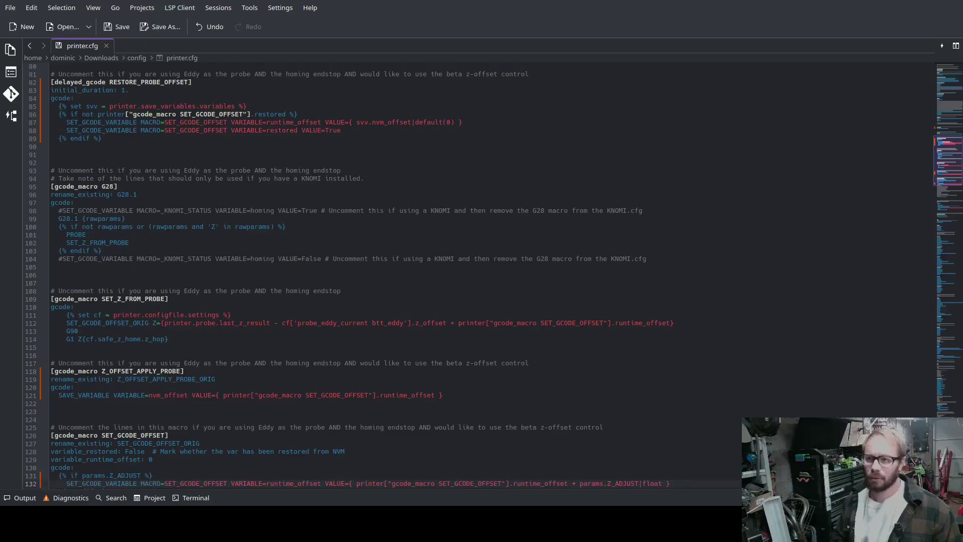
key("Down")
key("Delete")
key("Down")
key("Delete")
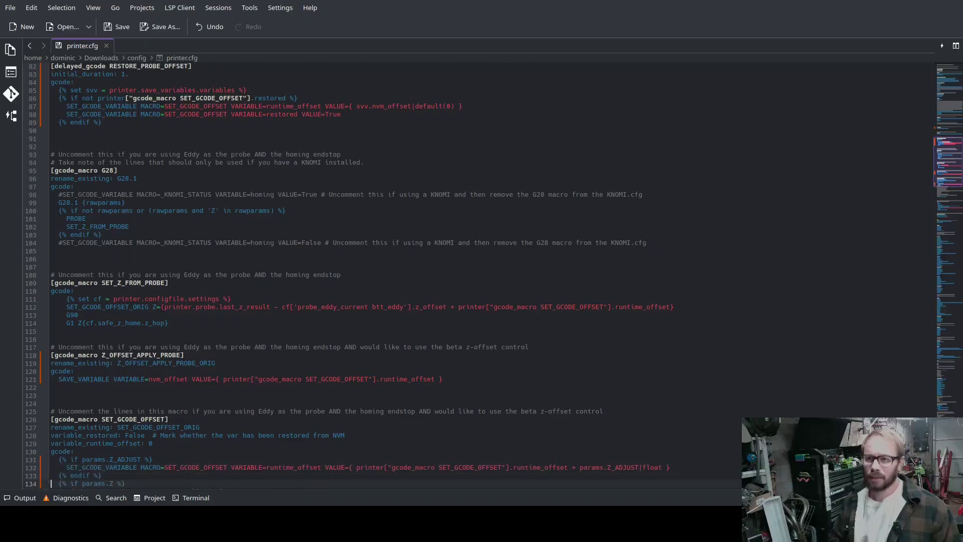
key("Down")
Uncomment lines 135–140 of the SET_GCODE_OFFSET macro, including the paramList split.
key("Delete")
key("Down")
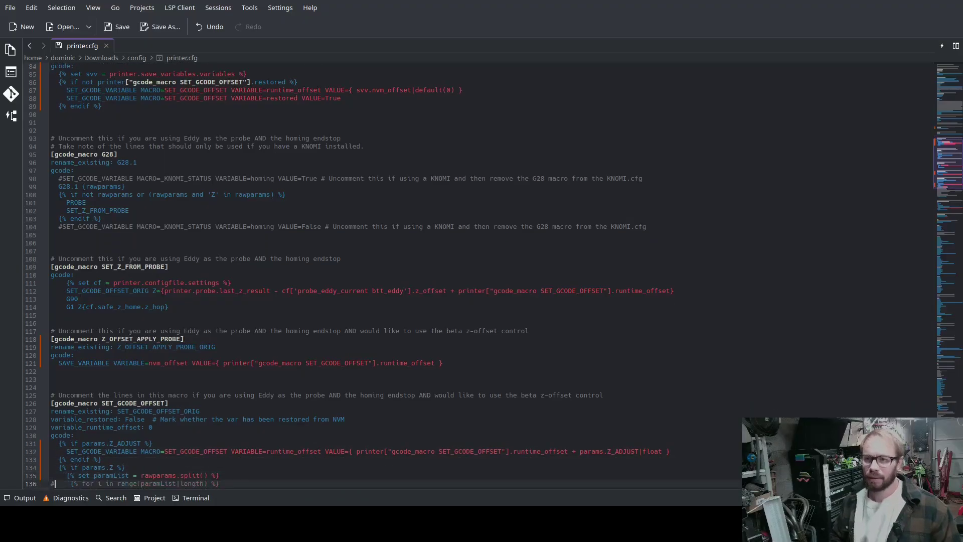
key("Delete")
key("Down")
key("Delete")
key("Down")
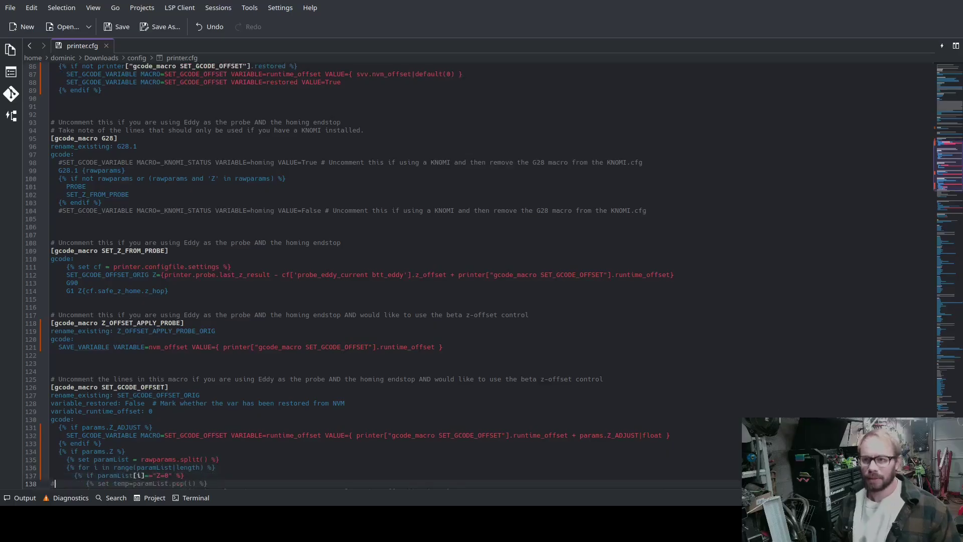
key("Delete")
key("Down")
key("Down")
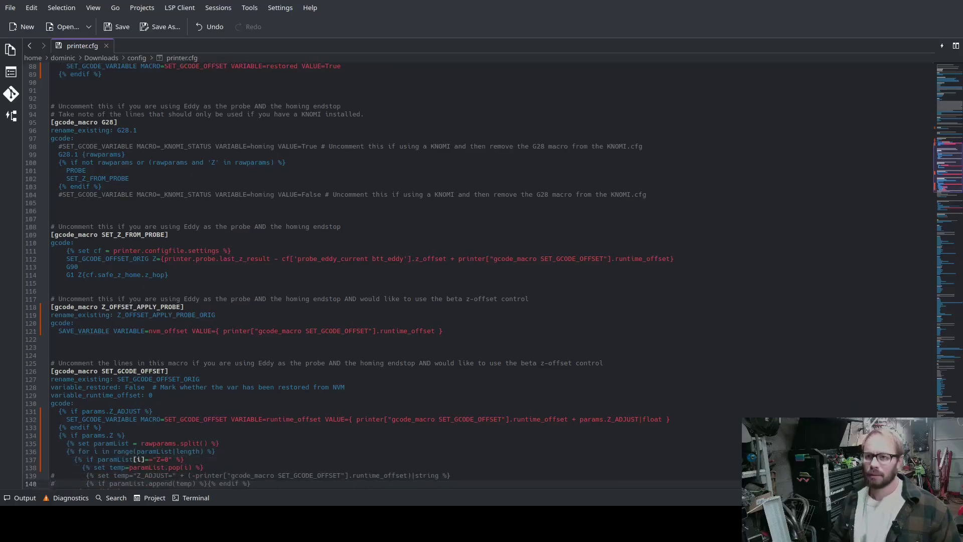
key("Delete")
key("Up")
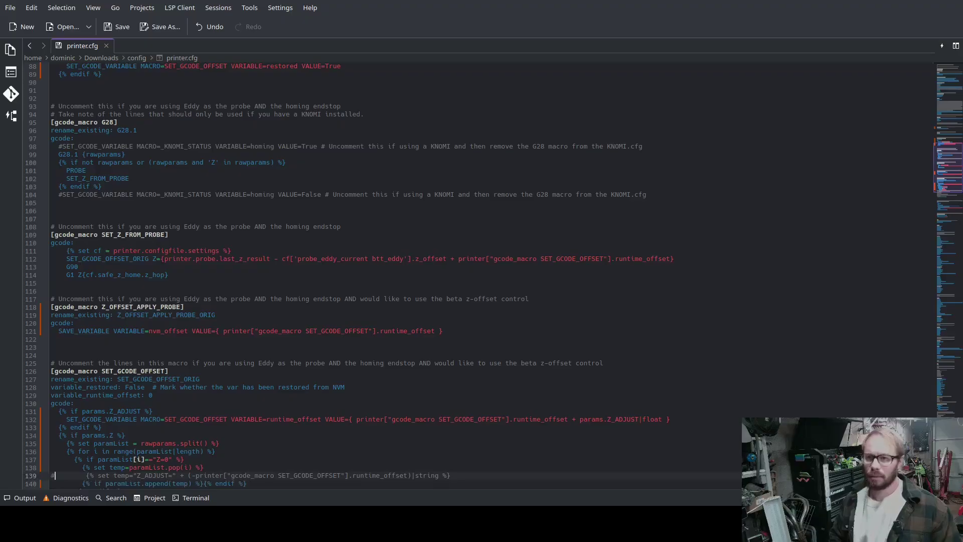
key("BackSpace")
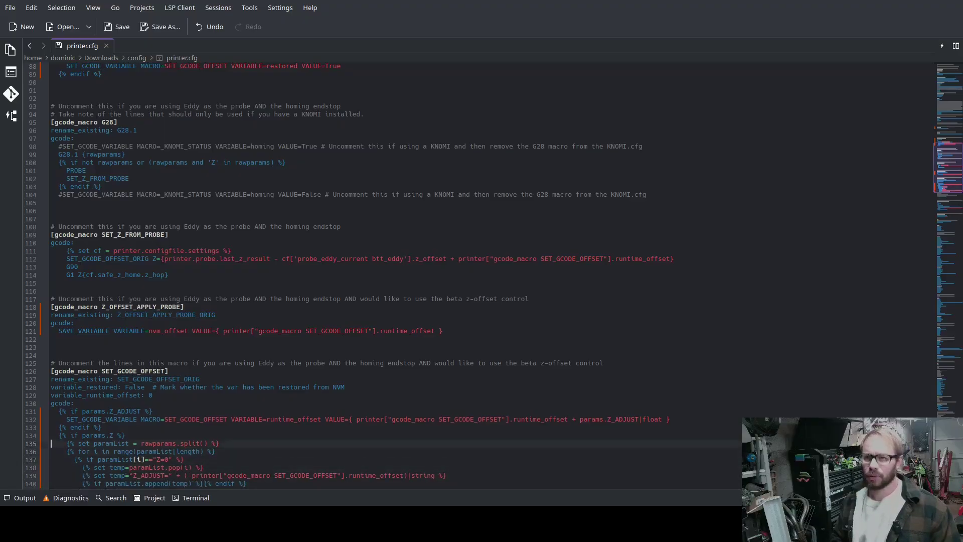
Review the macro's start, then uncomment the remaining lines 142–146.
key("Up")
key("Up")
key("Up")
key("Up")
key("Up")
key("Up")
key("Up")
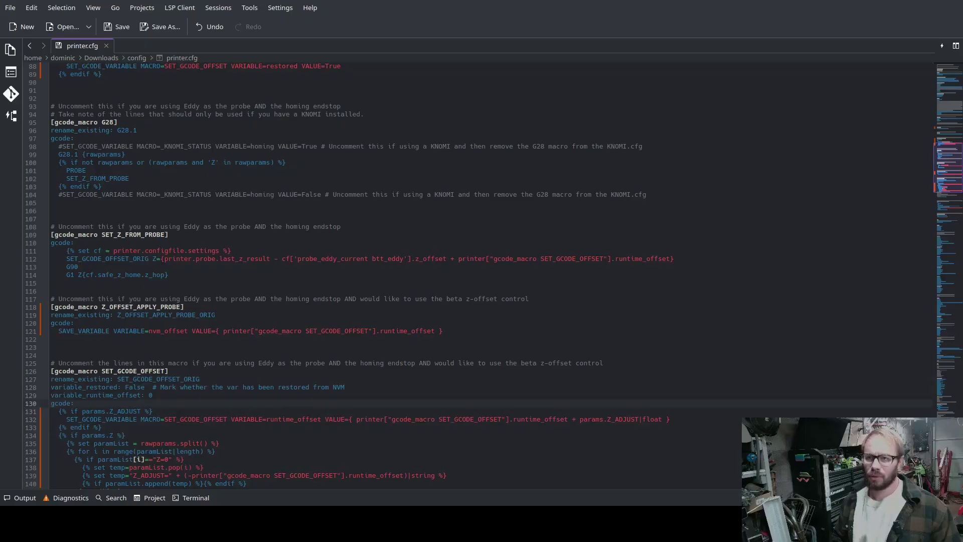
key("Up")
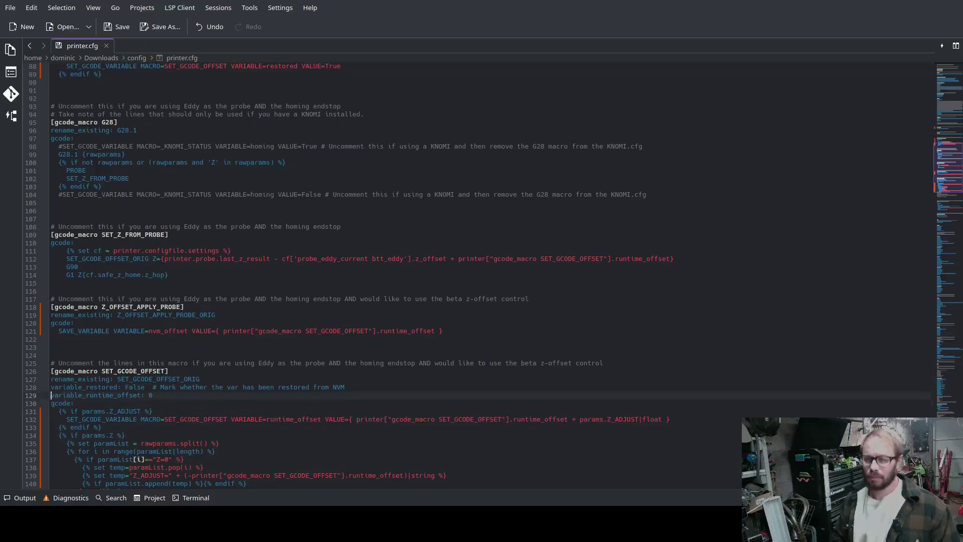
key("Down")
key("Down")
key("Down")
key("Down")
key("Down")
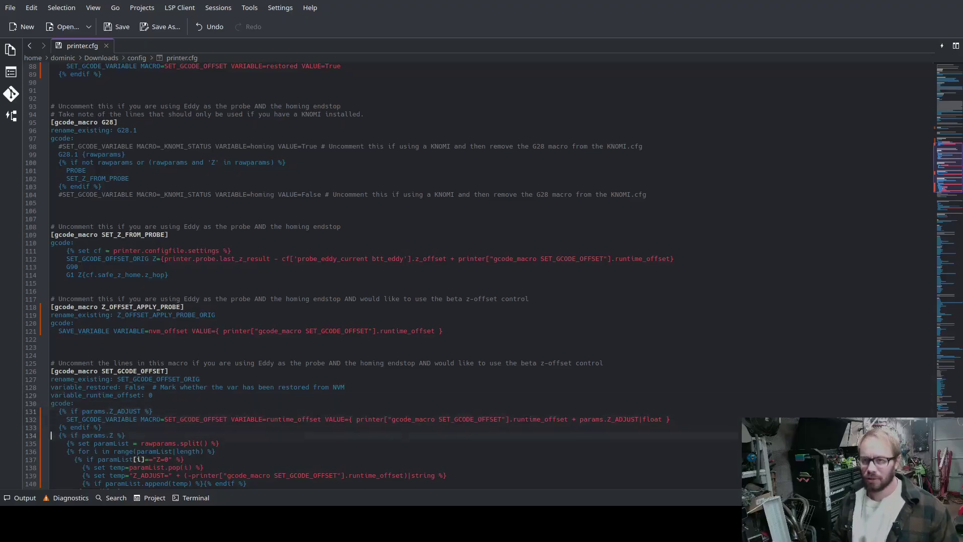
key("Down")
key("Down")
key("Down")
key("Down")
key("Down")
key("Down")
key("Down")
key("Down")
key("Down")
key("Down")
key("Down")
key("Up")
key("Up")
key("Up")
key("Up")
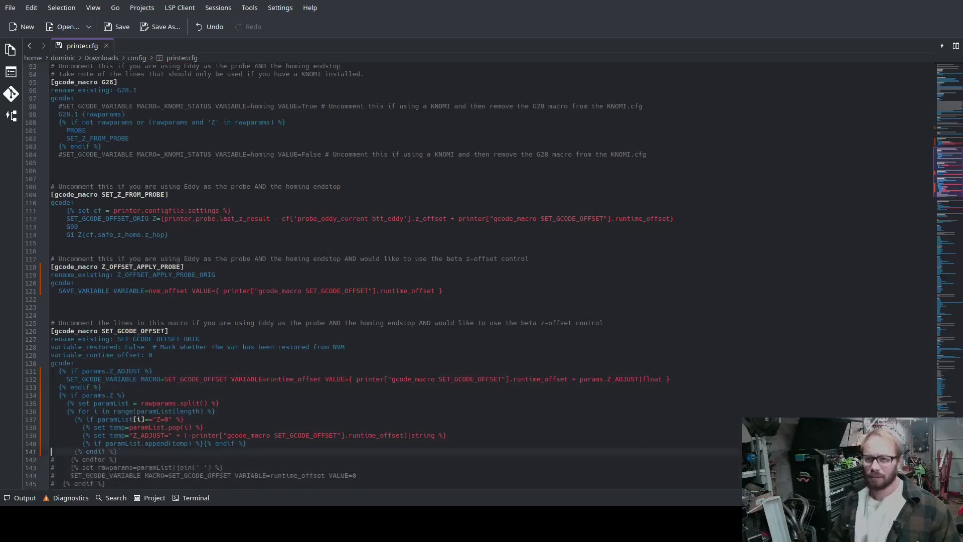
key("Down")
key("Delete")
key("Down")
key("Delete")
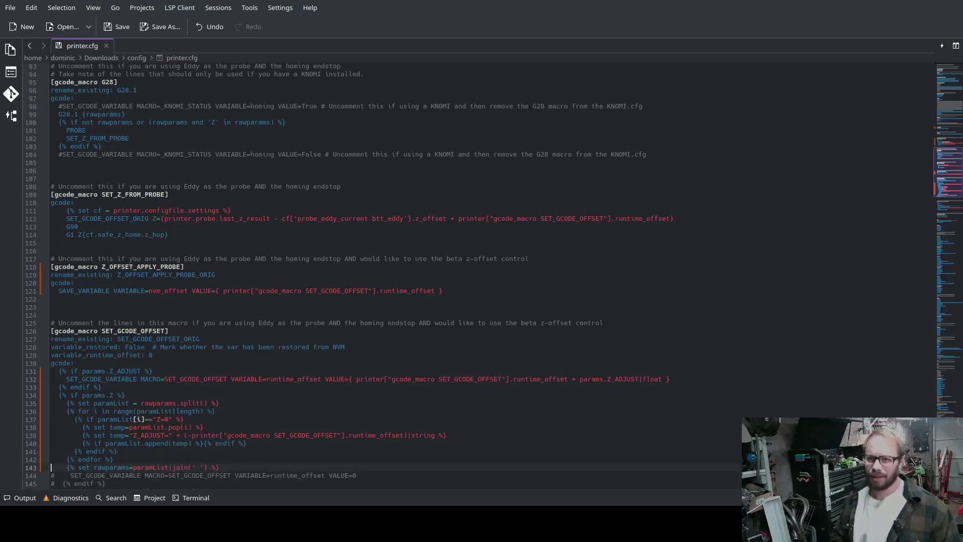
key("Down")
key("Delete")
key("Down")
key("Delete")
key("Down")
key("Delete")
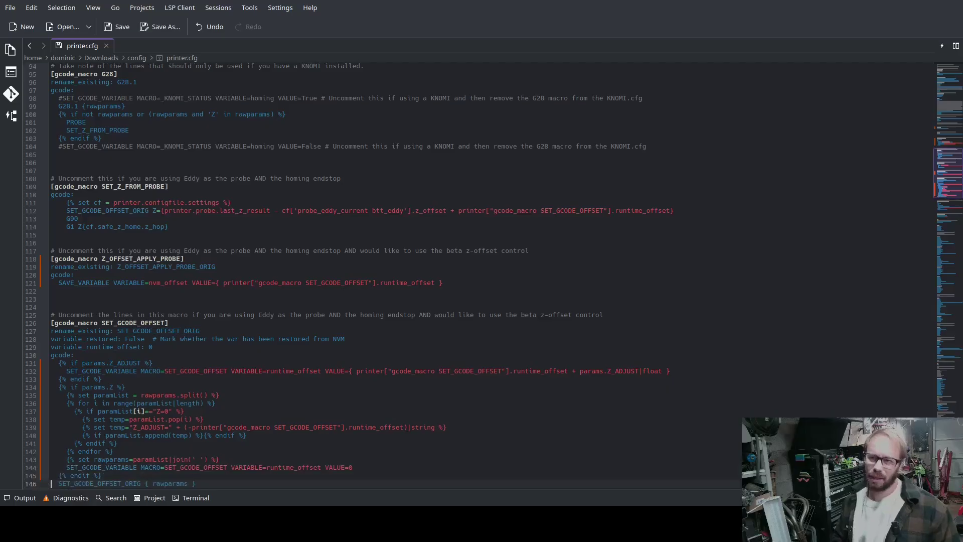
Scroll down past the macro to review the following macros and the mcu section.
key("Down")
key("Down")
key("Down")
key("Down")
key("Down")
key("Down")
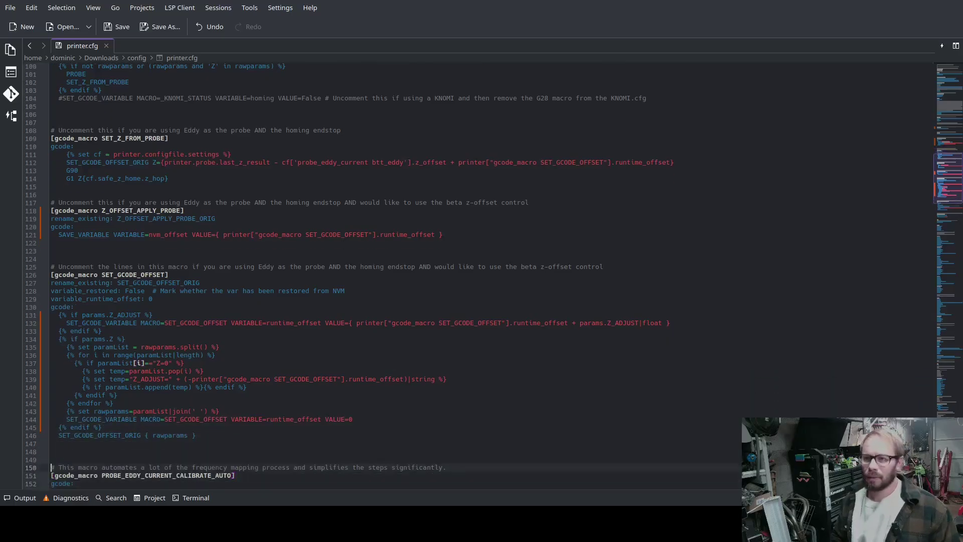
key("Down")
key("Down")
key("Down")
key("Down")
key("Down")
key("Down")
key("Down")
key("Down")
key("Down")
key("Down")
key("Down")
key("Down")
key("Down")
key("Down")
key("Down")
key("Down")
key("Down")
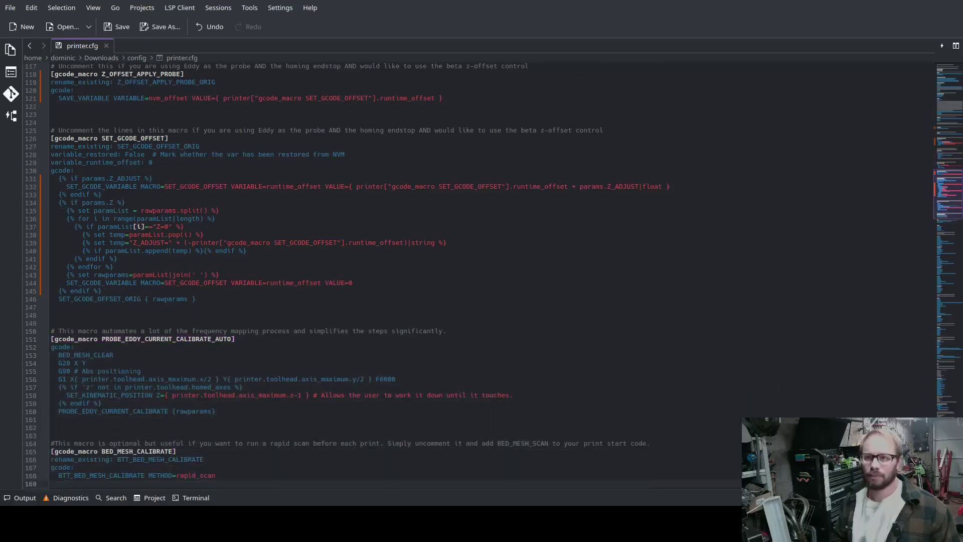
key("Down")
key("Down")
key("Down")
key("Down")
key("Down")
key("Down")
key("Down")
key("Down")
key("Down")
key("Down")
key("Down")
key("Down")
key("Down")
key("Down")
key("Down")
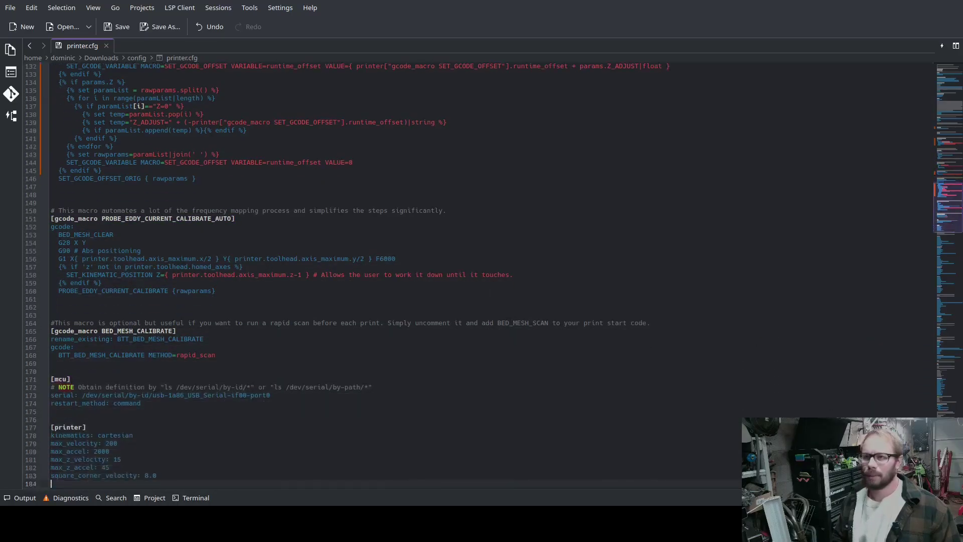
key("Up")
key("Up")
key("Up")
key("Up")
key("Up")
key("Up")
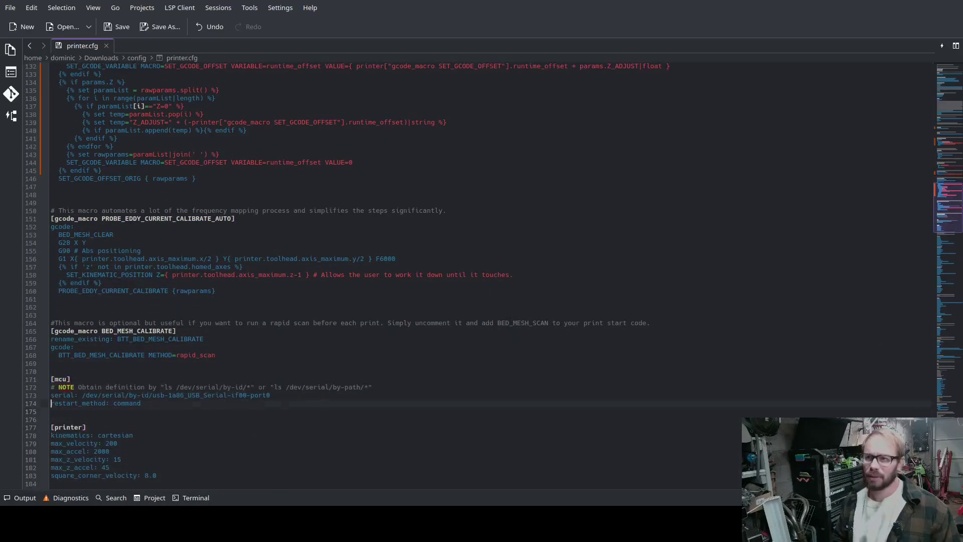
key("Down")
key("Down")
key("Down")
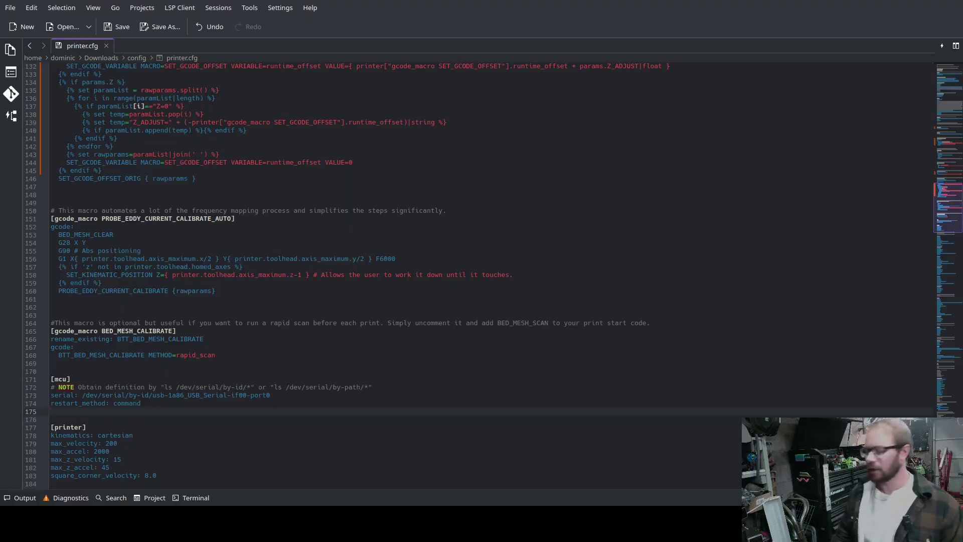
scroll(423, 404, "down", 4)
scroll(436, 431, "down", 4)
scroll(413, 444, "up", 18)
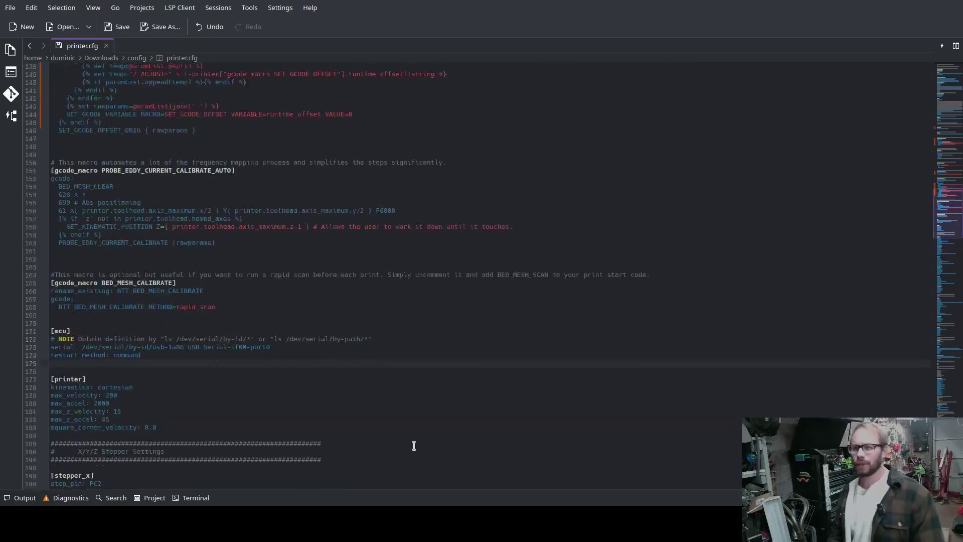
scroll(400, 428, "up", 9)
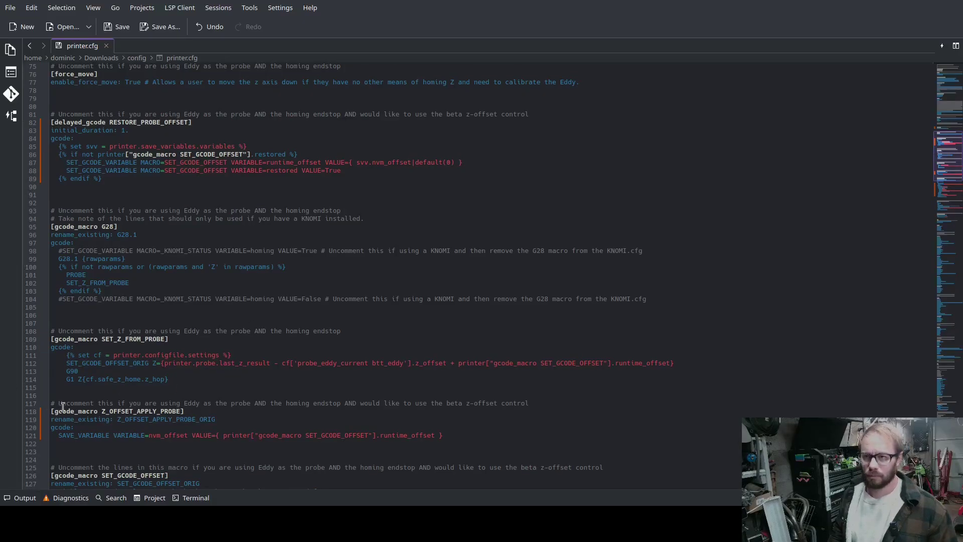
left_click_drag(68, 404, 50, 403)
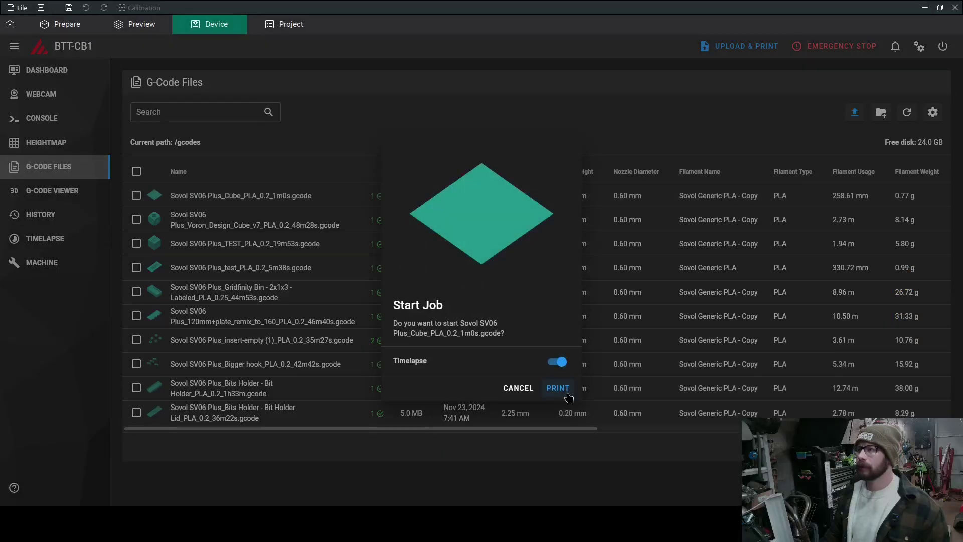
Start printing the cube test file and scroll through the dashboard while it prints.
left_click(564, 394)
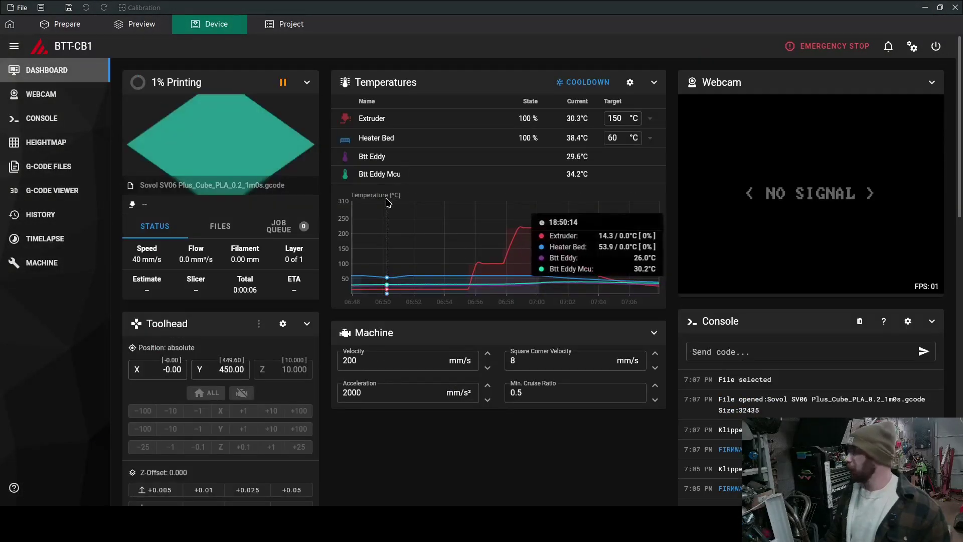
scroll(387, 202, "down", 1)
scroll(289, 287, "down", 3)
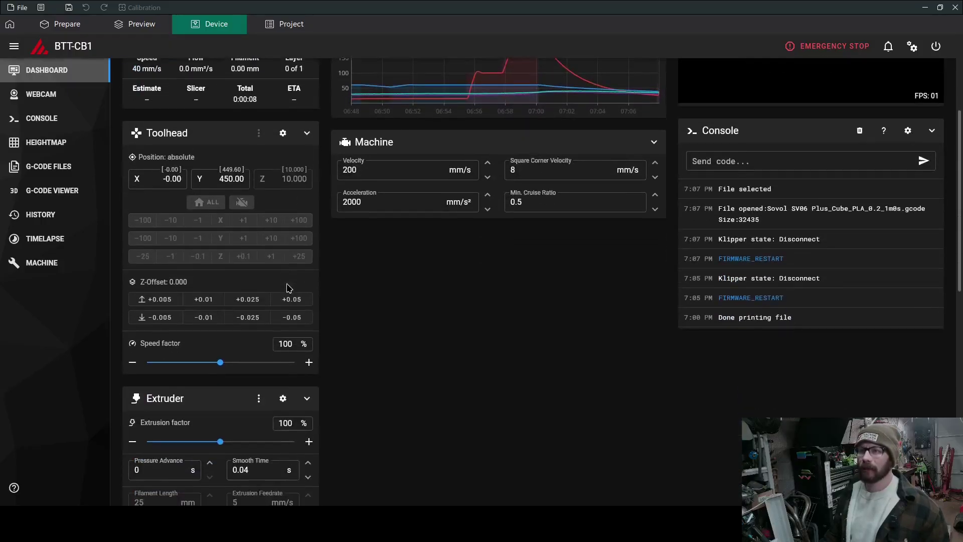
scroll(308, 252, "down", 6)
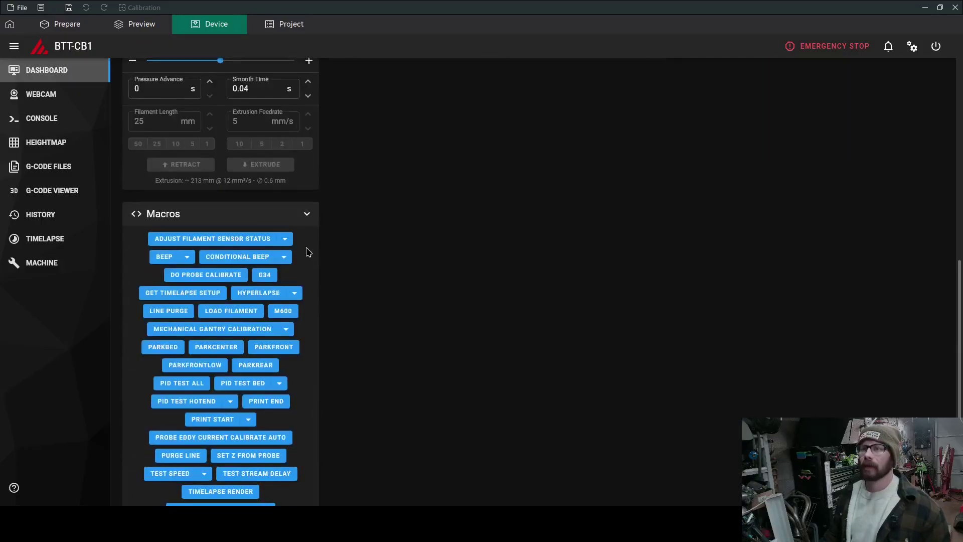
scroll(307, 252, "down", 3)
scroll(276, 229, "up", 8)
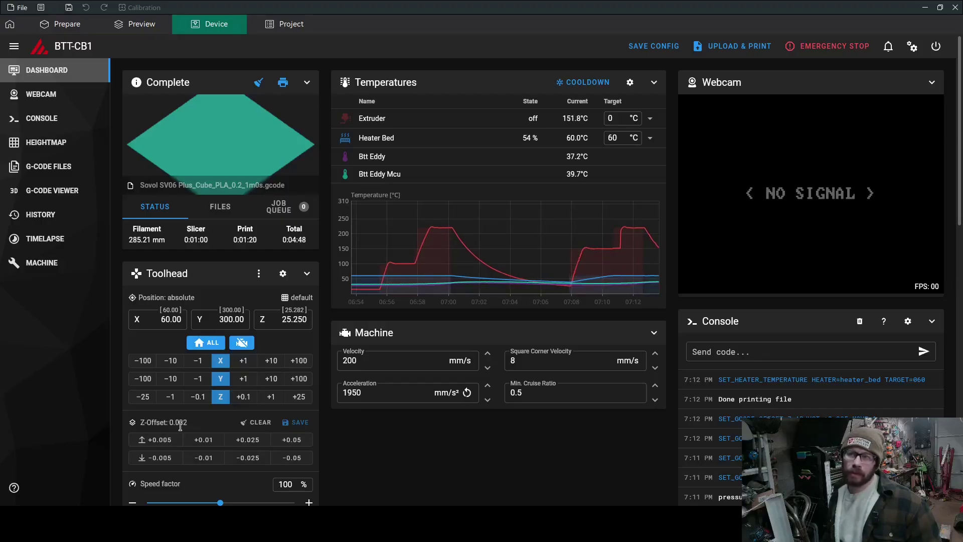
Save the 0.032 Z-offset to the probe and save the config, restarting Klipper.
left_click(295, 424)
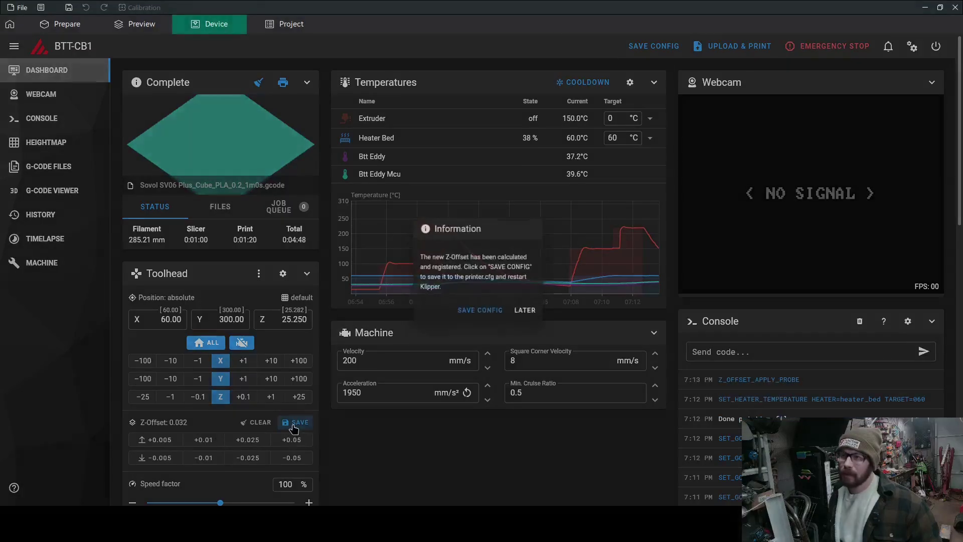
left_click(476, 316)
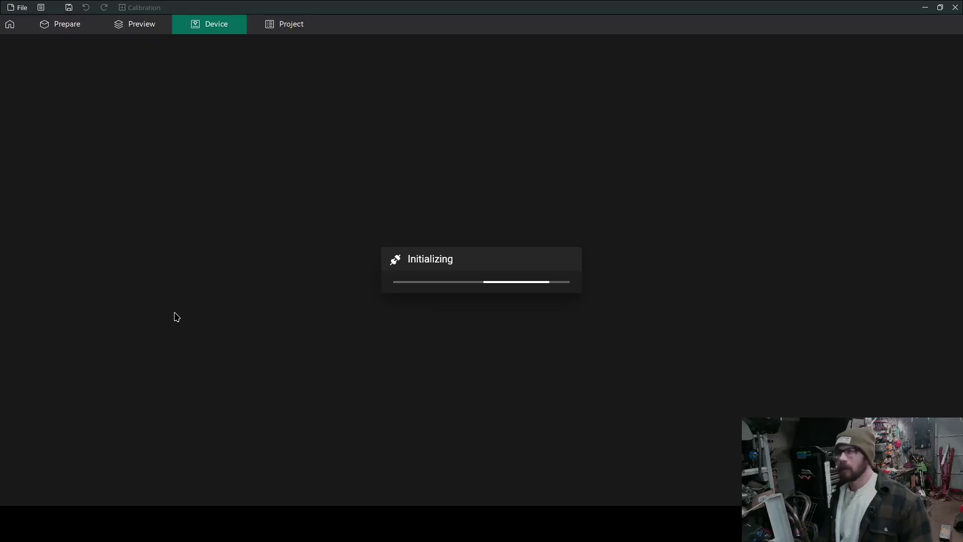
Print the cube G-code file again from the Files list.
left_click(221, 130)
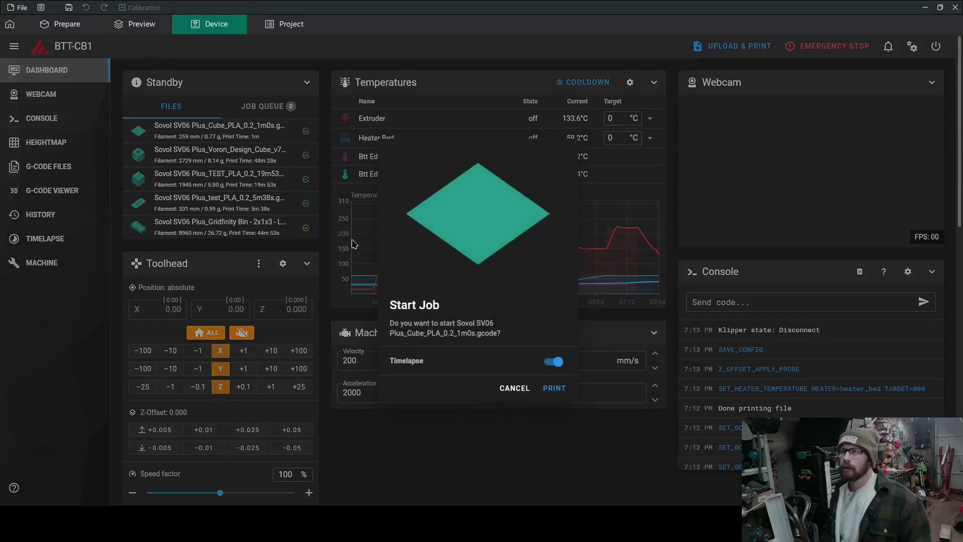
left_click(553, 390)
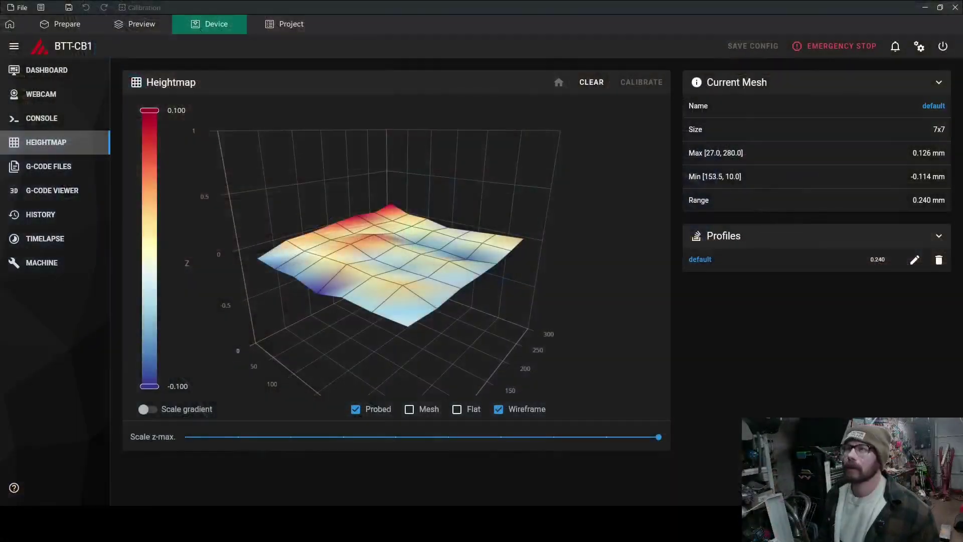
Back on the dashboard, raise the Z-offset by +0.005 to 0.019.
left_click(47, 70)
left_click(160, 491)
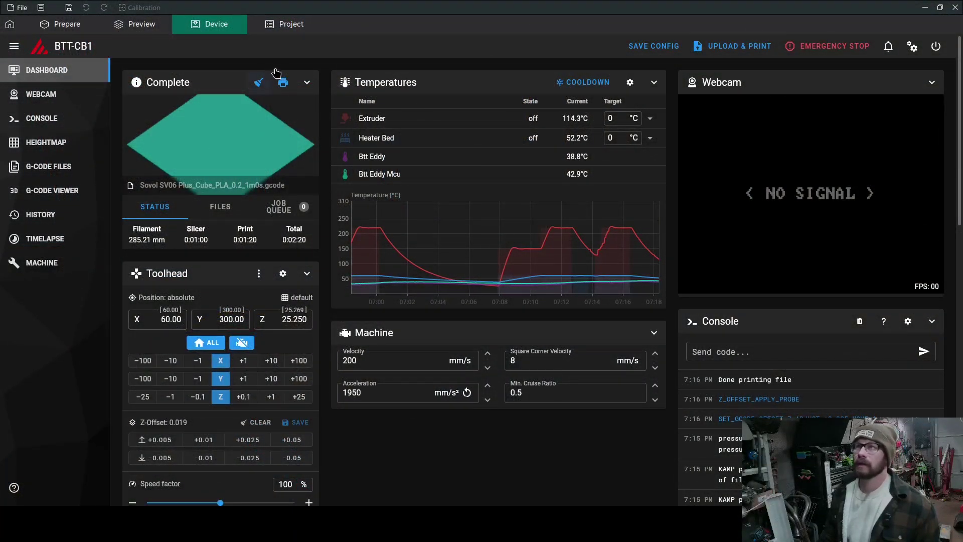
Reprint the finished cube file, keeping the 0.019 Z-offset.
left_click(283, 83)
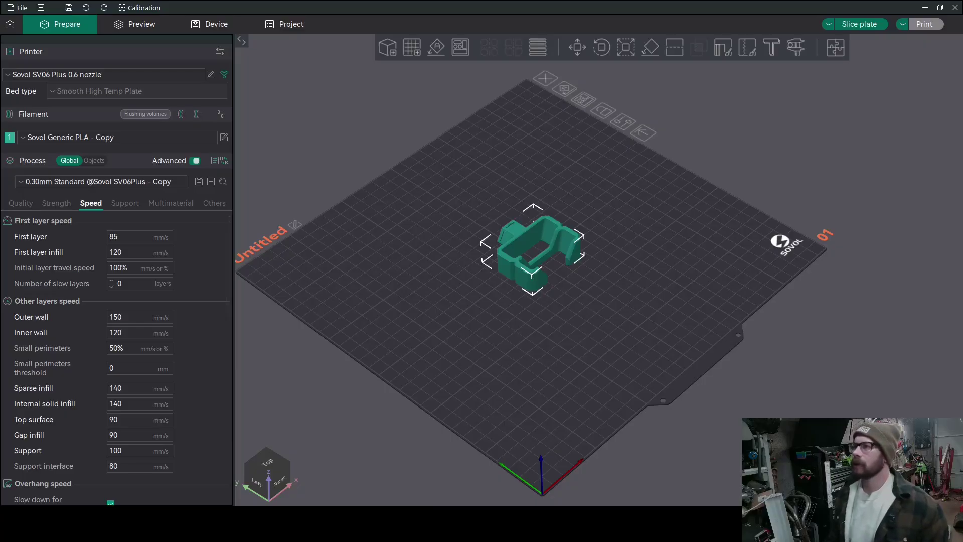
Check the holder from overhead and front views, then slice the plate.
scroll(593, 322, "up", 5)
mouse_move(594, 322)
left_mouse_down()
mouse_move(598, 354)
mouse_move(576, 330)
left_mouse_up()
key("0")
key("3")
key("0")
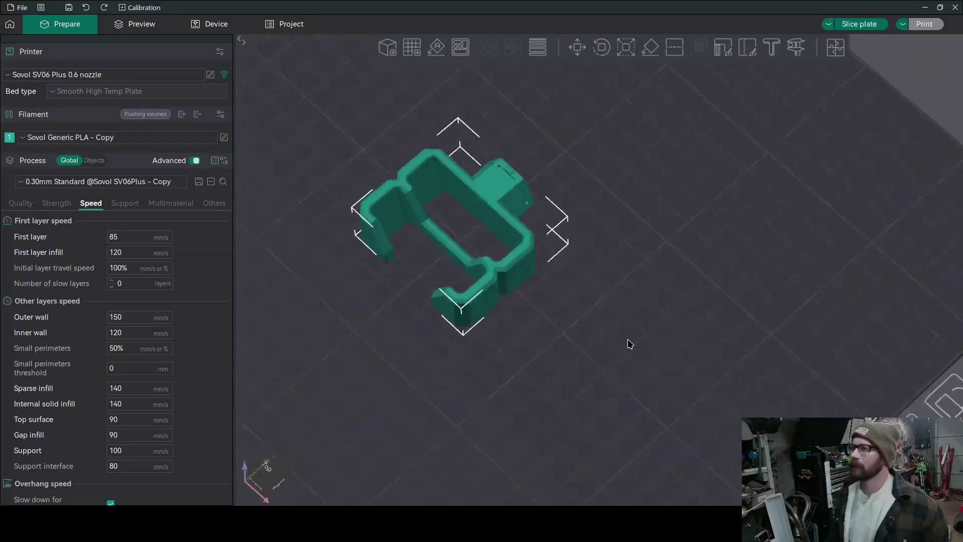
key("3")
left_click_drag(652, 315, 595, 342)
scroll(527, 338, "down", 5)
key("3")
mouse_move(525, 276)
left_mouse_down()
mouse_move(537, 297)
mouse_move(522, 290)
left_mouse_up()
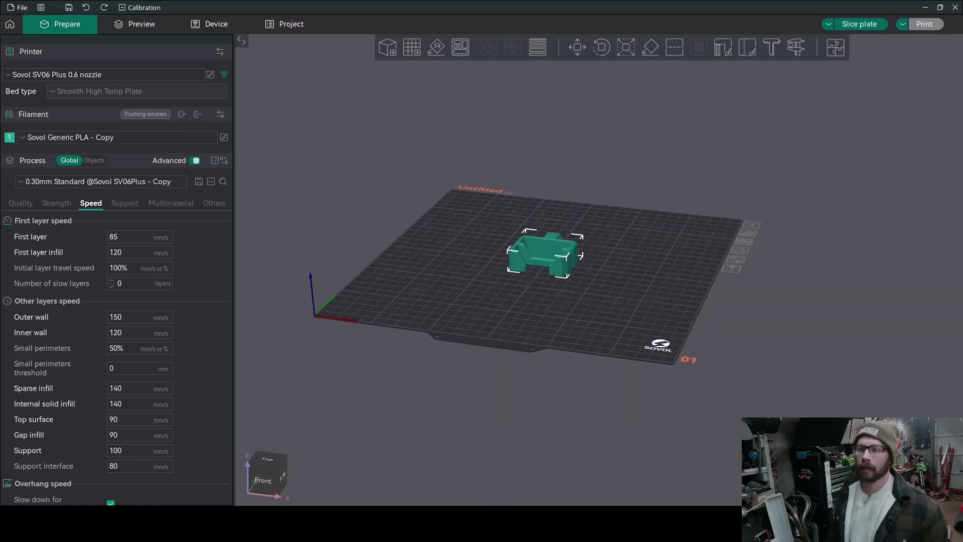
left_click(859, 24)
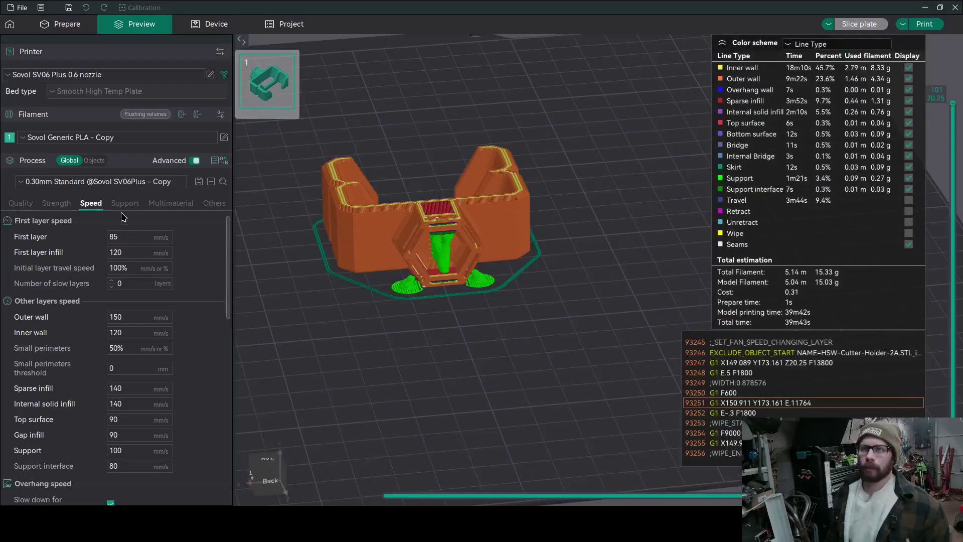
Restrict tree supports to the build plate only and re-slice, giving about 40m33s.
left_click(125, 203)
left_click(139, 330)
left_click(862, 25)
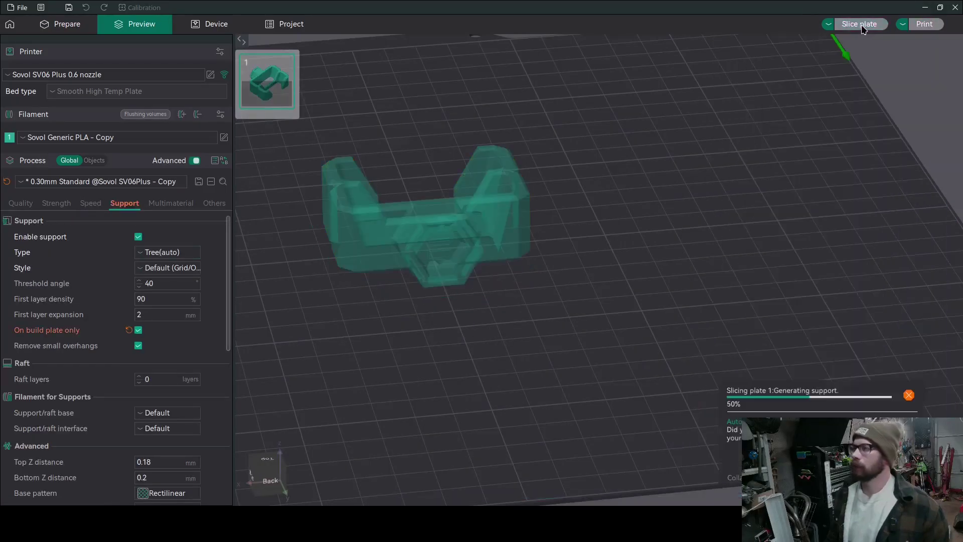
left_click_drag(486, 352, 433, 335)
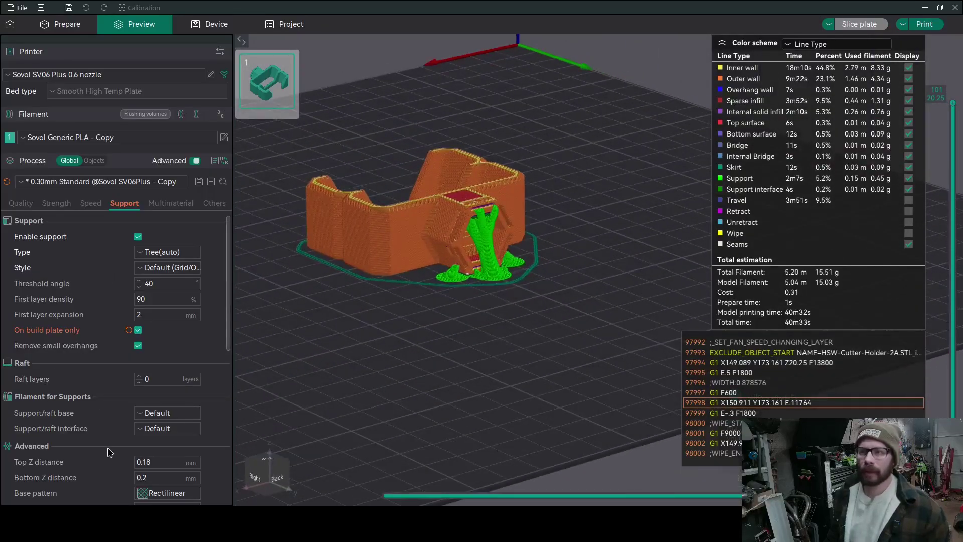
left_click_drag(574, 303, 762, 281)
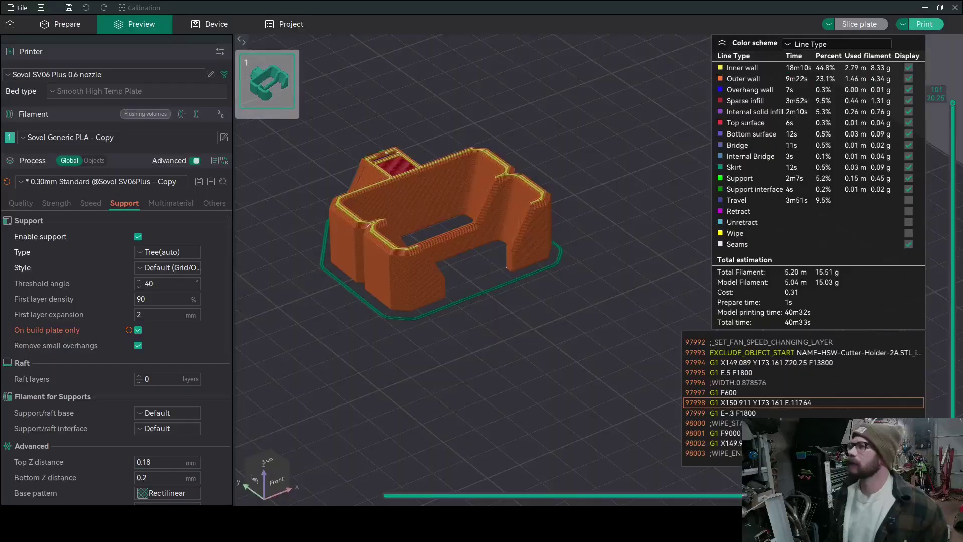